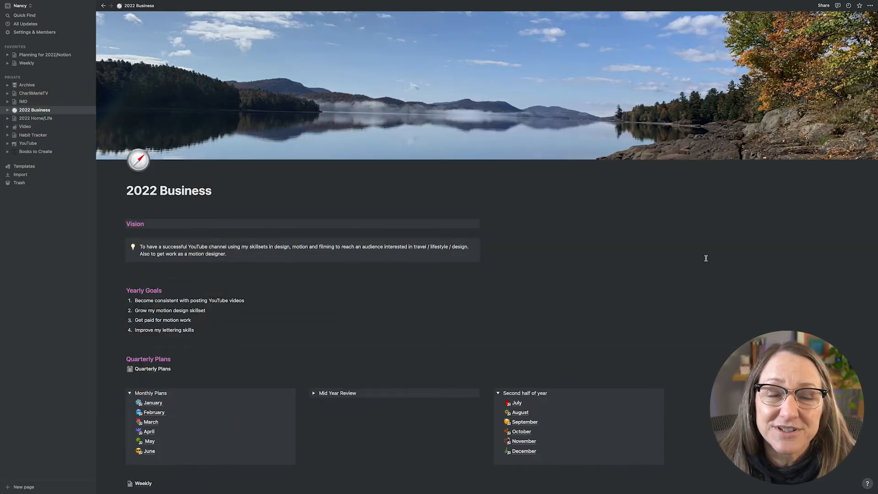
Open the Weekly page from the 2022 Business page and view the January 24–30 entry of the Weekly Agenda
scroll(416, 238, down, 1)
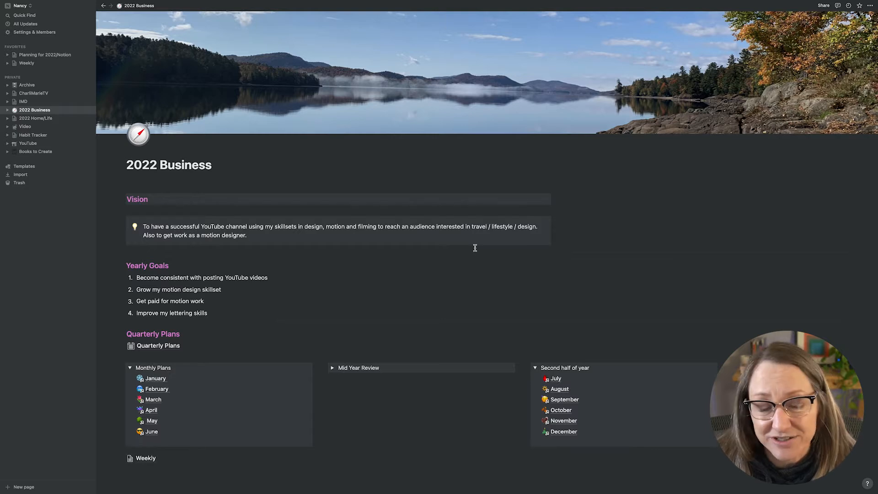
scroll(178, 339, down, 5)
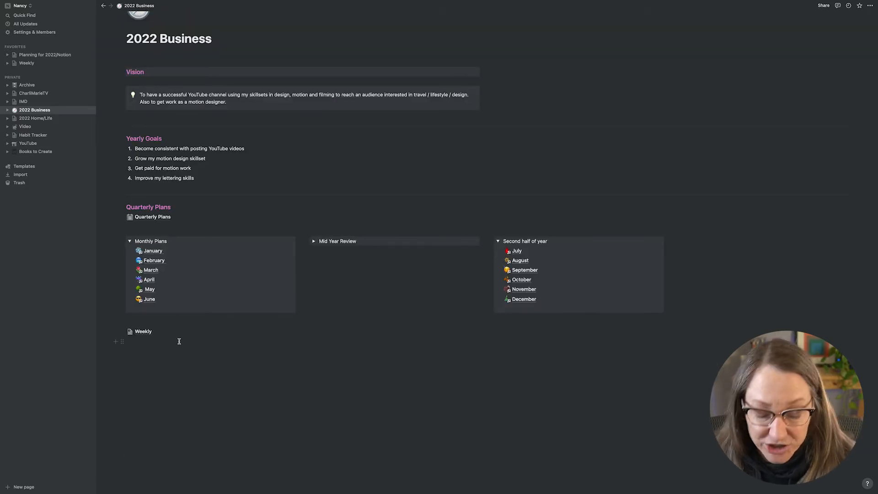
super+click(141, 332)
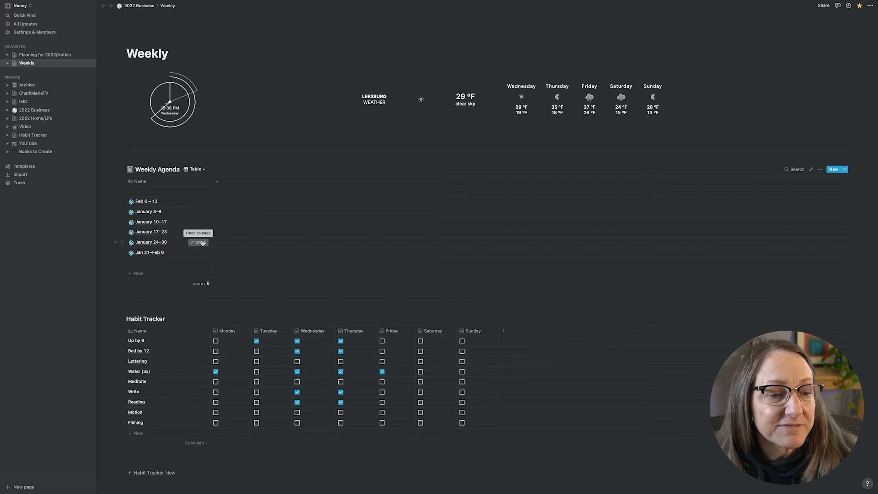
click(202, 242)
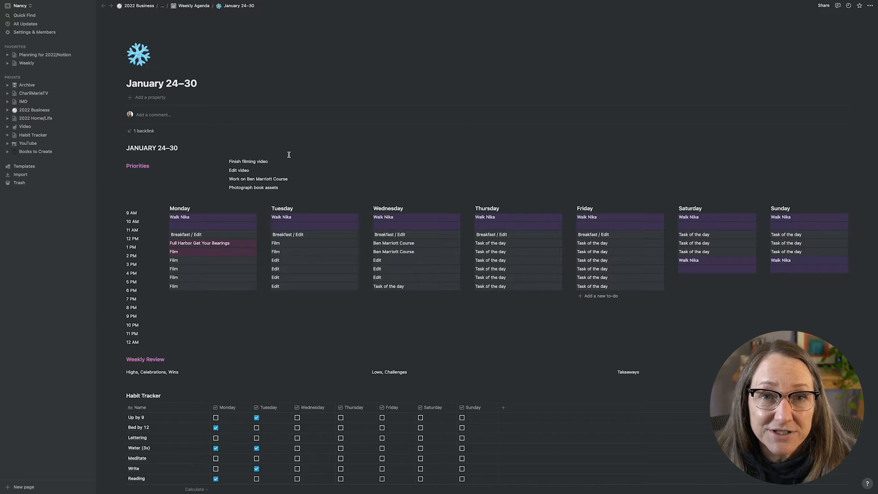
scroll(194, 307, down, 3)
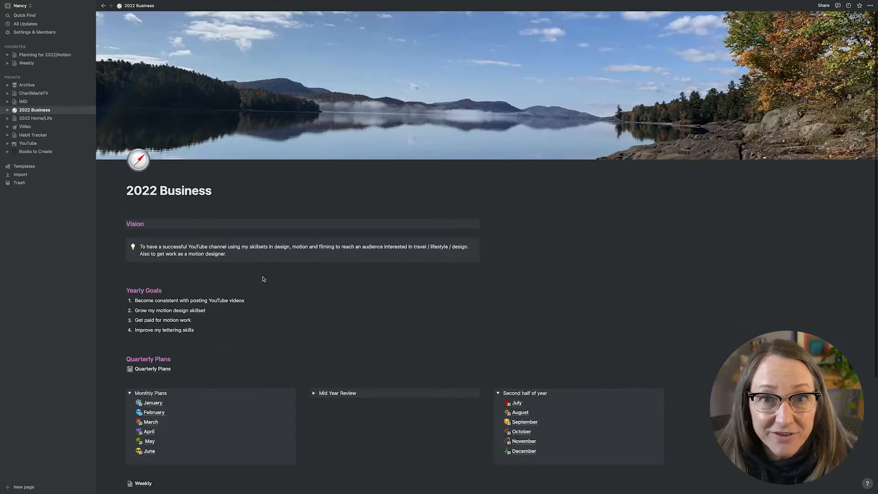
Open the Quarterly Plans page from 2022 Business and check which views its table offers
scroll(262, 278, down, 2)
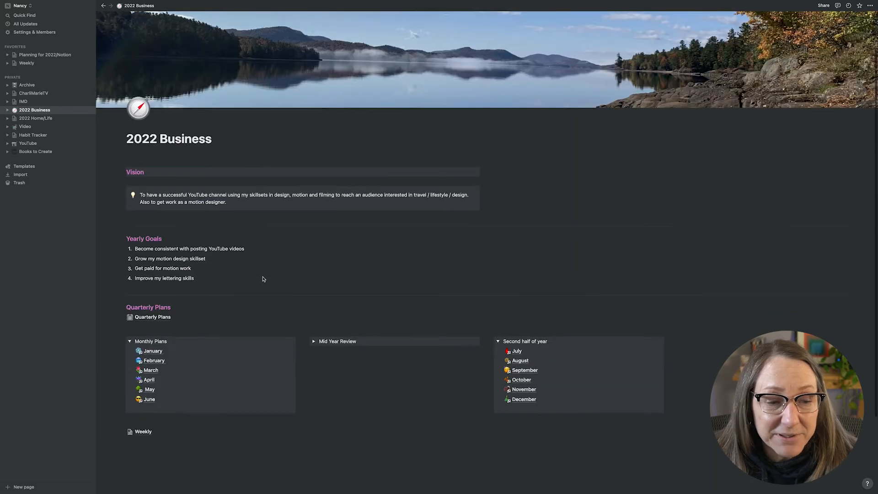
click(157, 317)
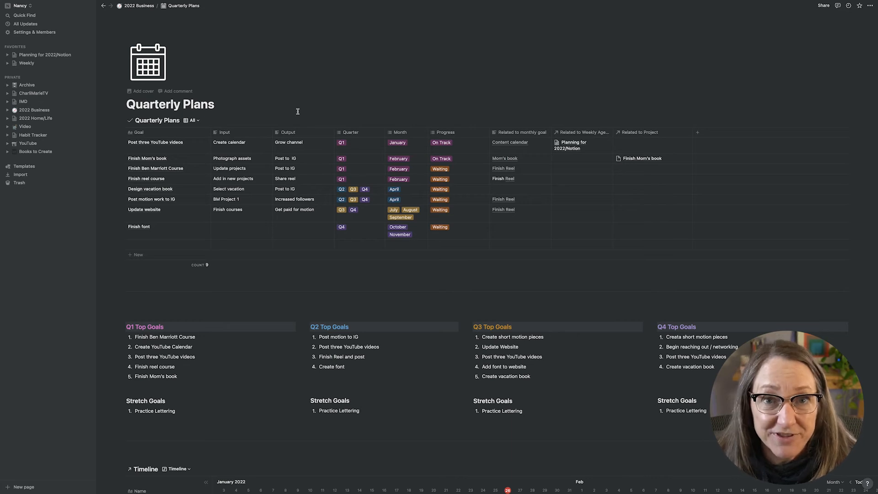
click(193, 121)
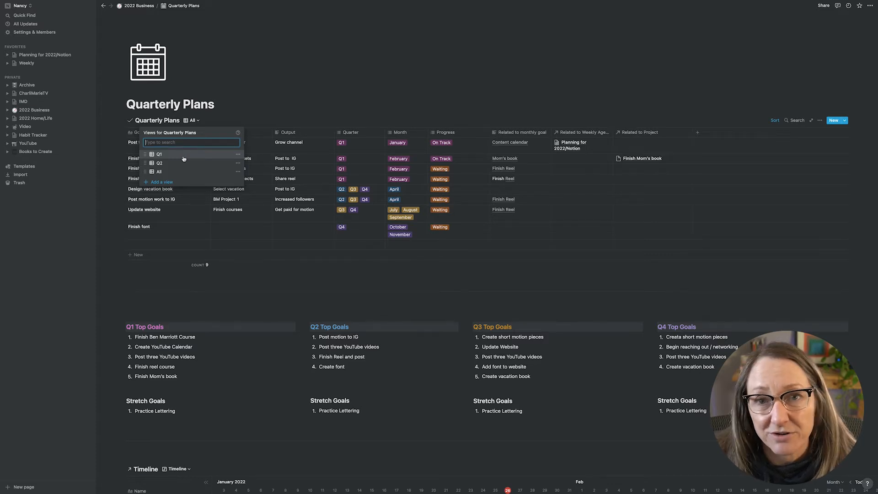
click(111, 176)
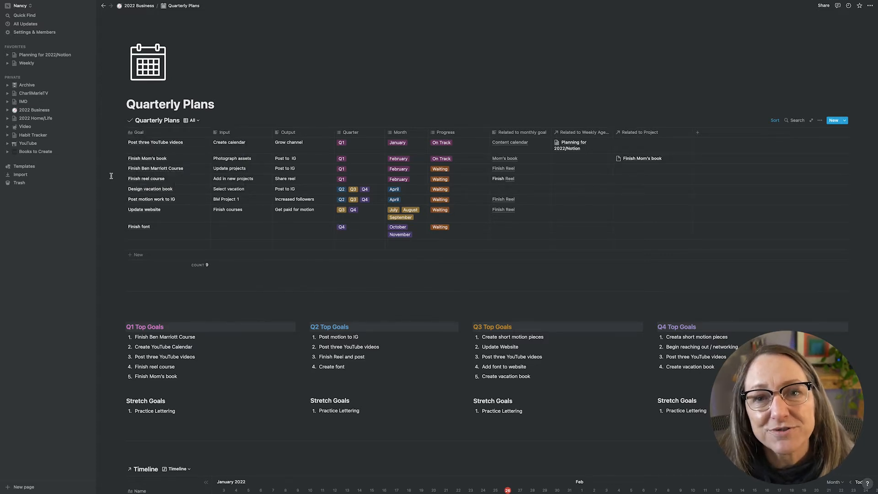
Look over the top goals of each quarter and the timeline below them on the Quarterly Plans page
drag(165, 327, 135, 326)
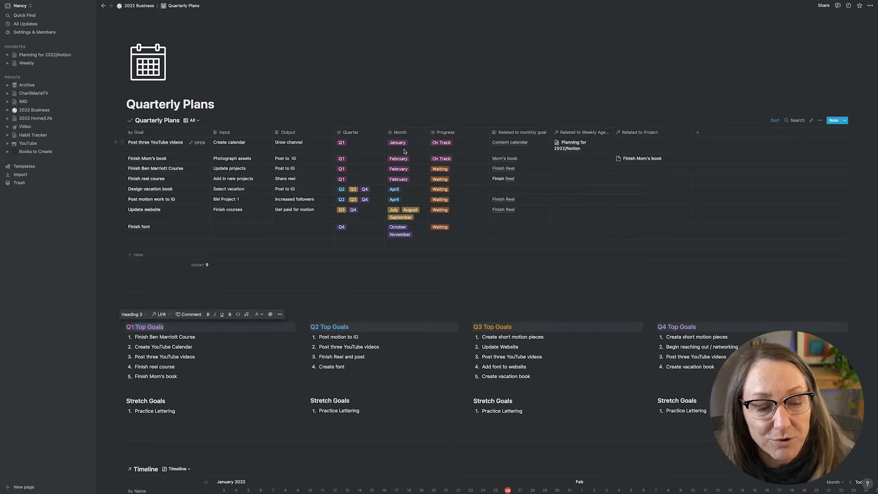
scroll(361, 309, down, 5)
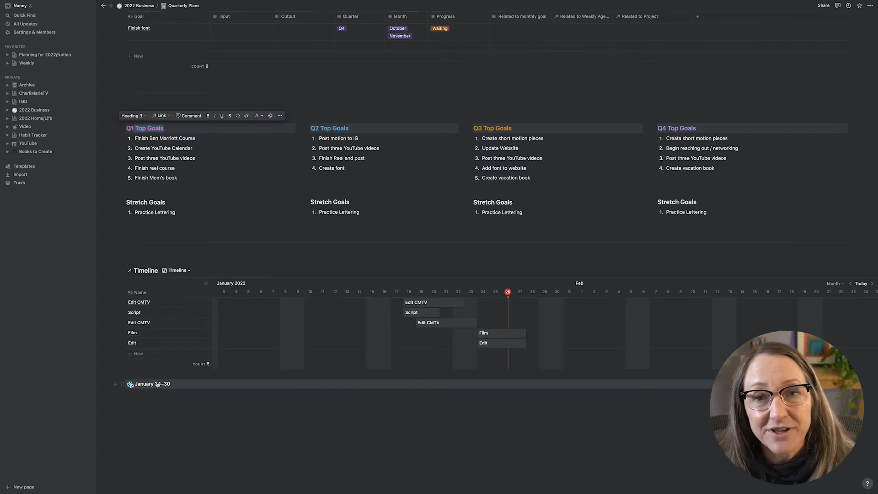
scroll(158, 384, up, 5)
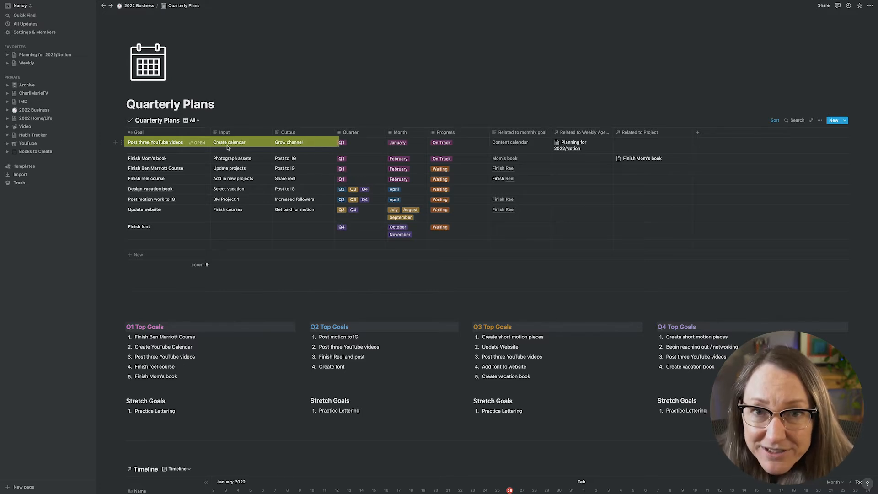
Follow the Content calendar link of the "Post three YouTube videos" goal, return, and open its related "Planning for 2022/Notion" entry
click(513, 144)
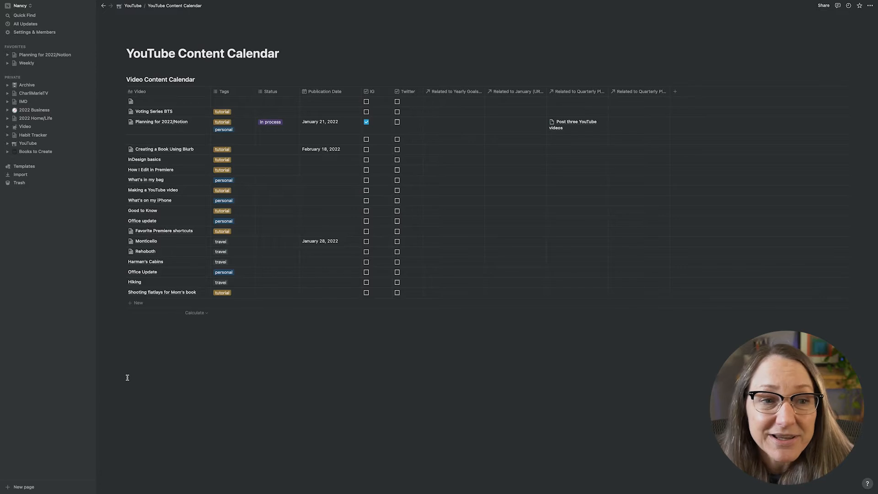
click(104, 6)
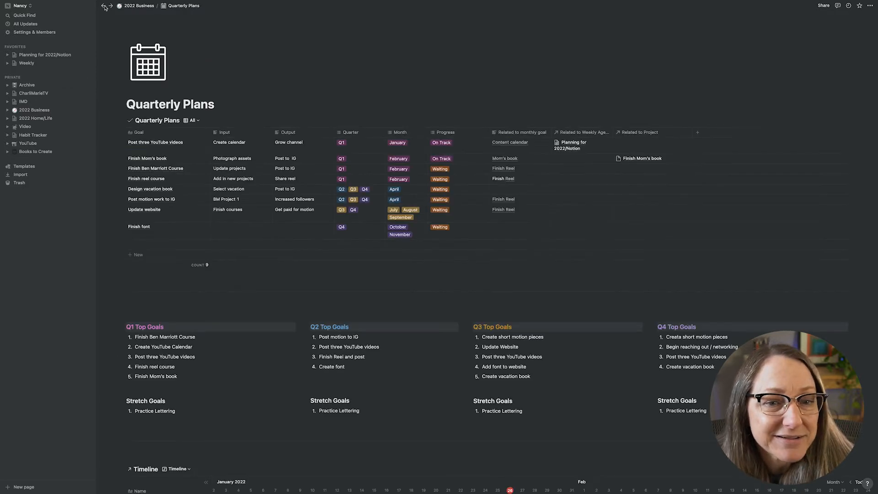
click(573, 147)
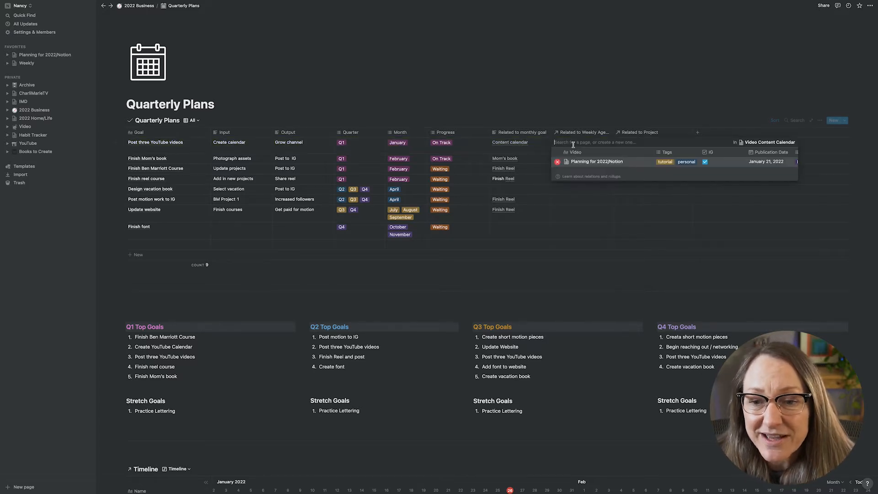
click(589, 163)
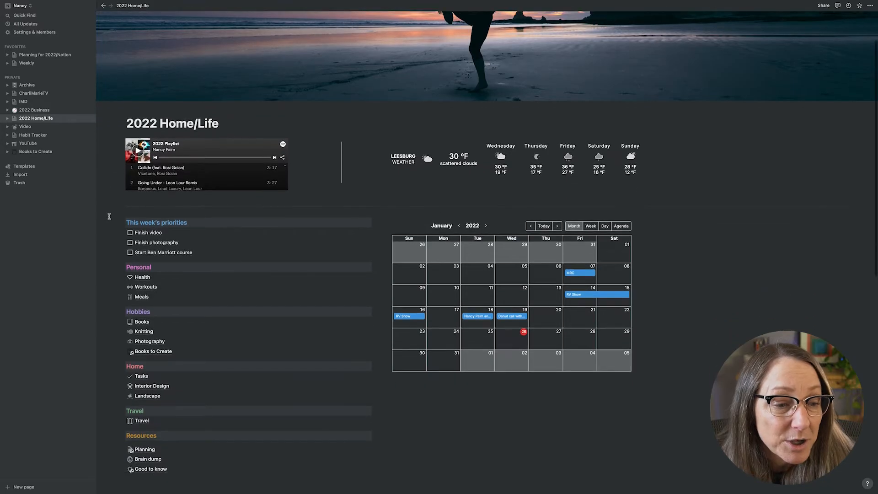
Review the 2022 Home/Life page down to its habit tracker and open the Workouts page listed under Personal
scroll(109, 216, down, 1)
scroll(109, 216, down, 2)
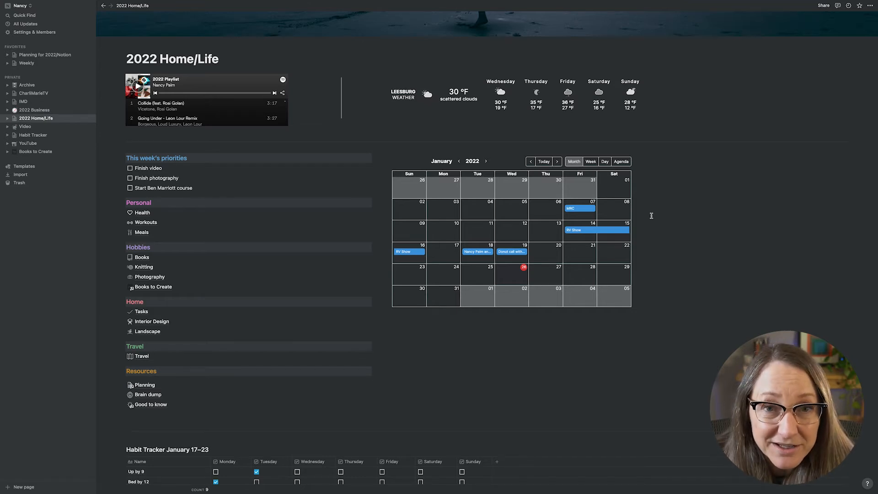
scroll(651, 215, down, 3)
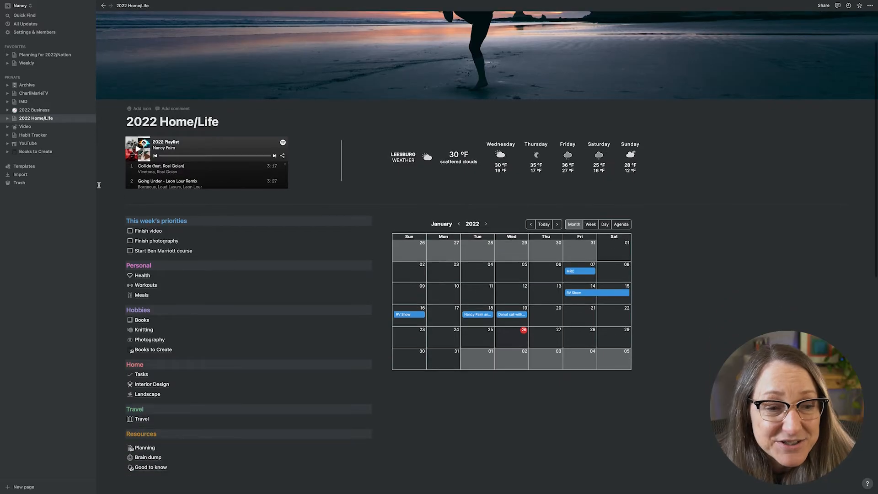
scroll(99, 185, down, 2)
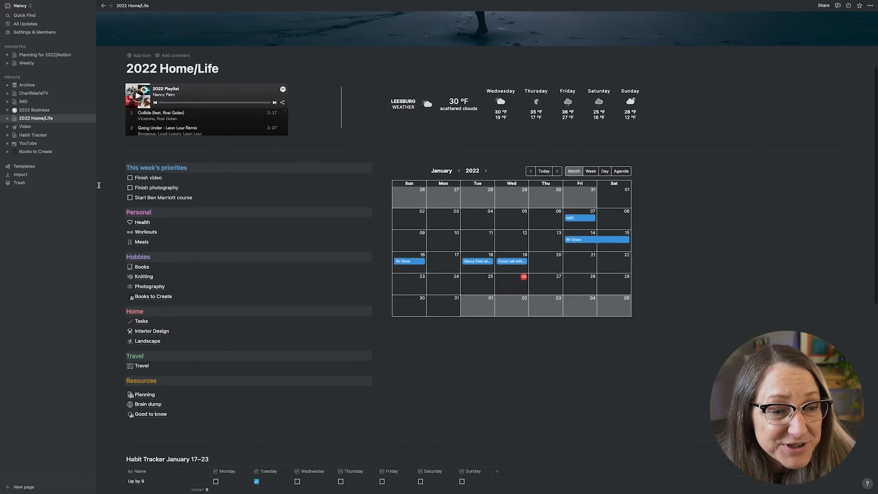
scroll(132, 184, down, 2)
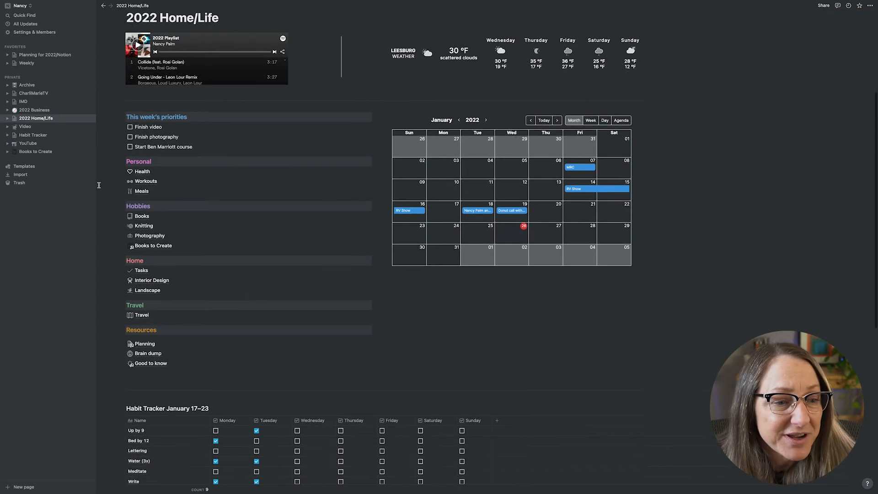
click(141, 181)
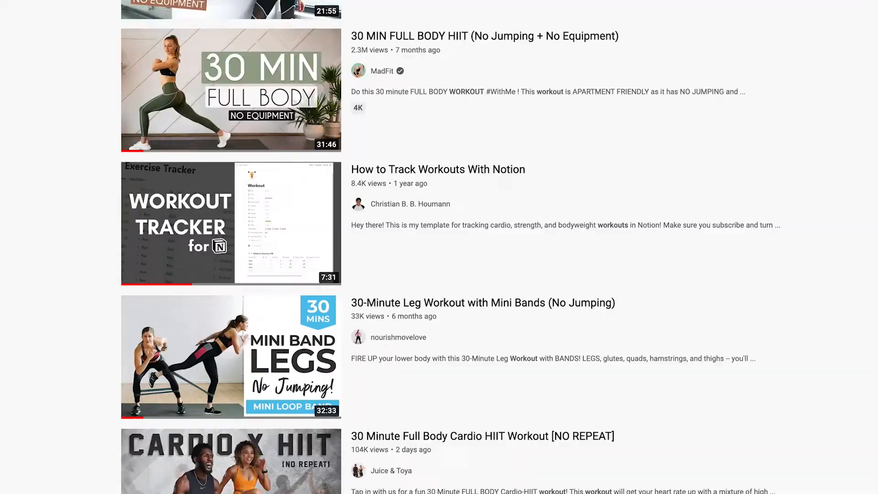
scroll(445, 247, down, 10)
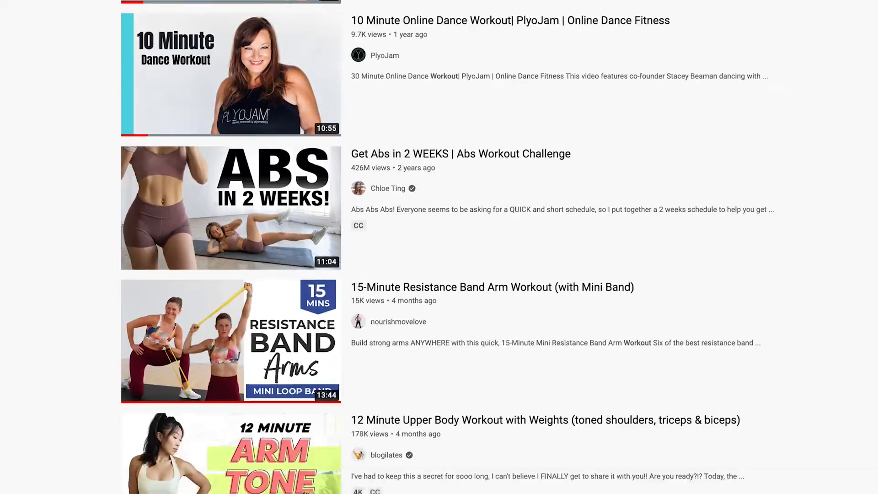
scroll(445, 247, down, 13)
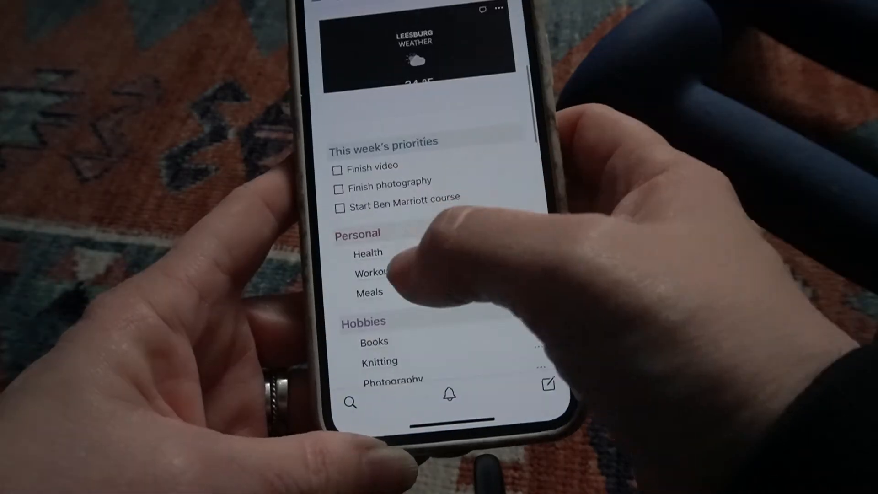
click(372, 272)
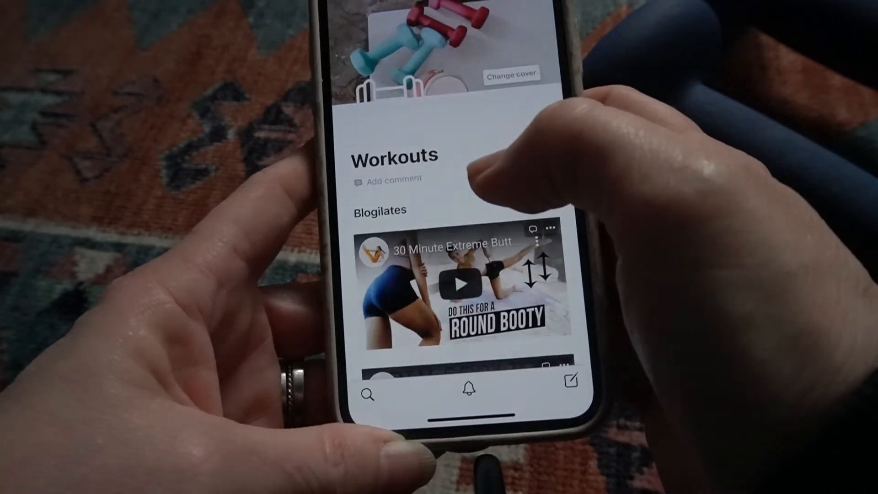
scroll(498, 292, down, 5)
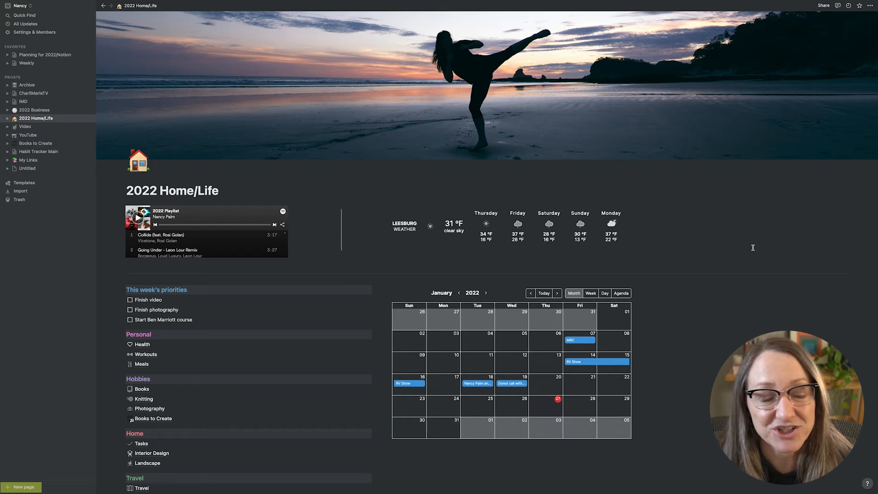
Create a new private page titled "New Page" and close its editing pop-up
click(32, 488)
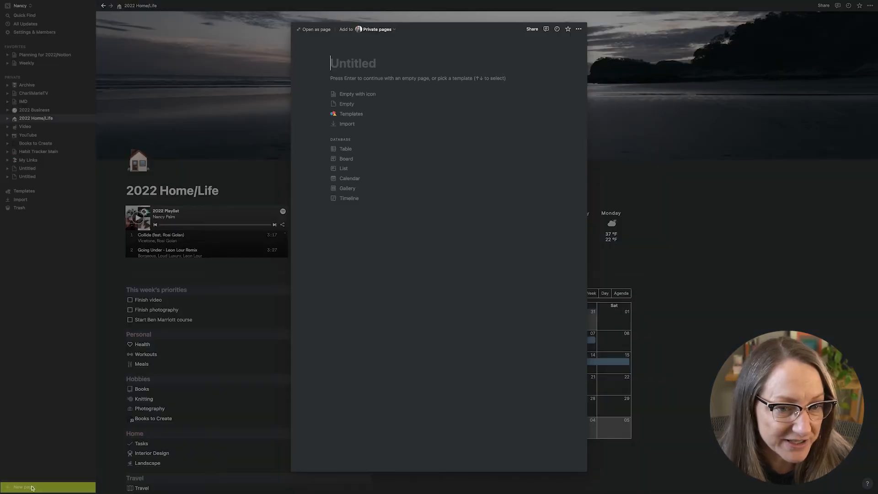
text(New Page)
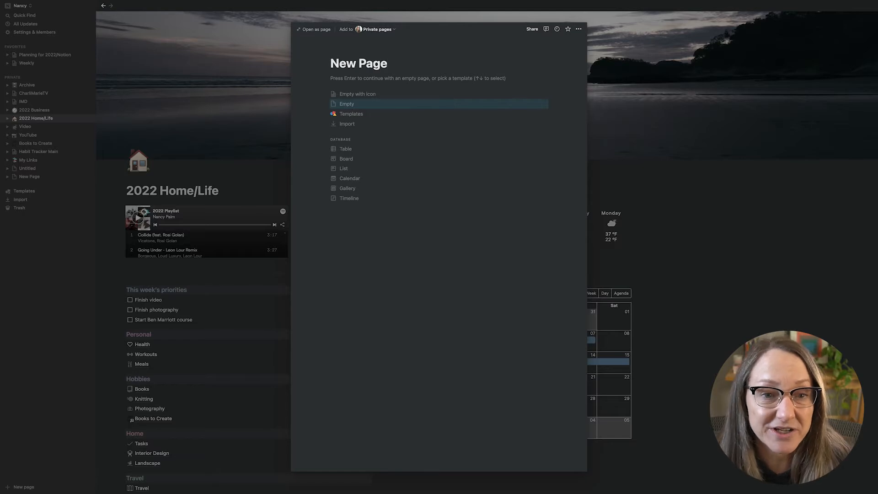
click(664, 190)
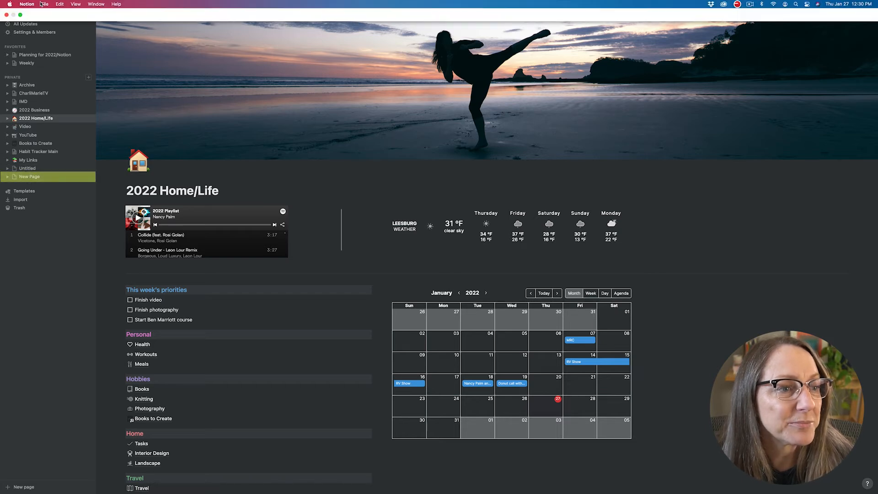
Leave full screen, open New Page, and show it in a second window moved to the right of the first
click(20, 17)
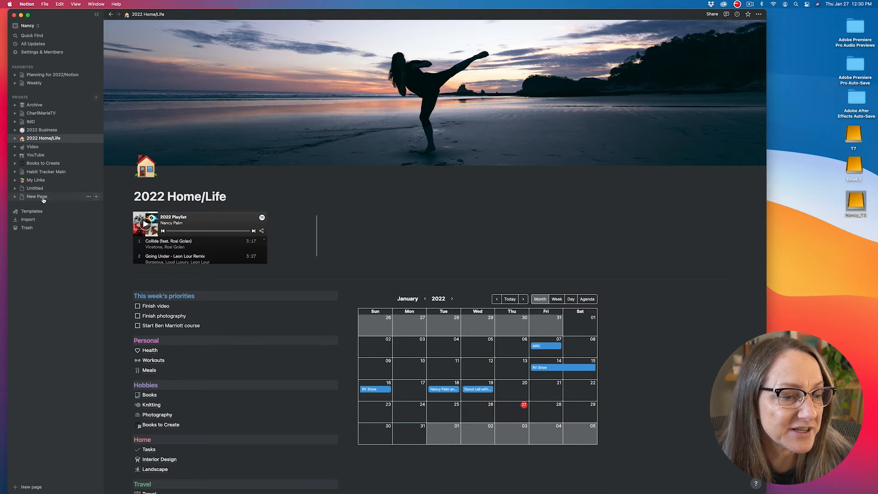
click(40, 196)
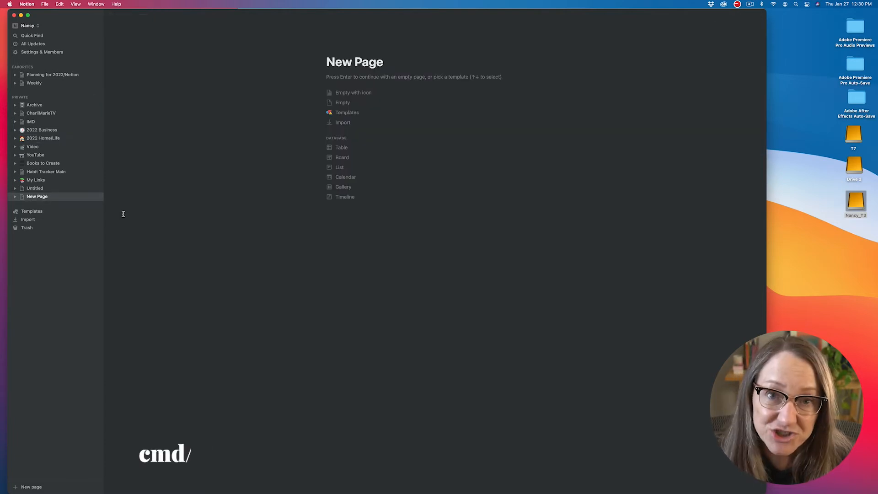
key(super+shift+n)
drag(10, 18, 414, 35)
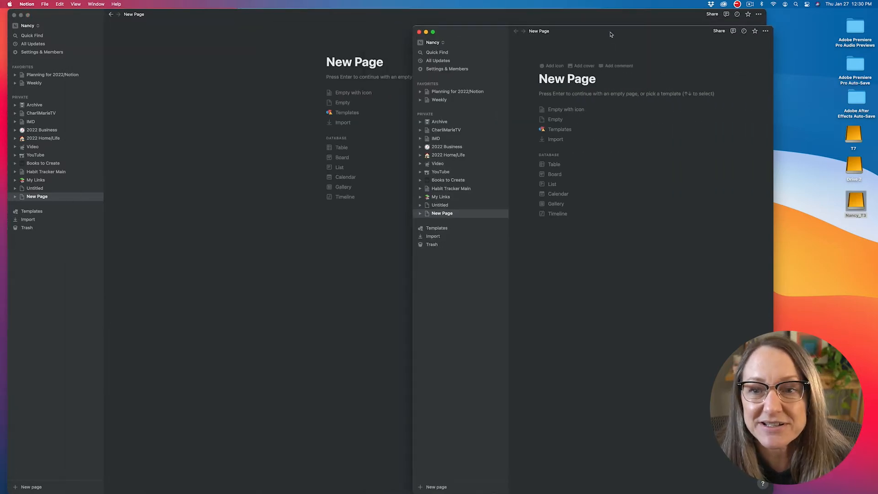
drag(609, 34, 710, 33)
Show 2022 Home/Life in the first window, narrow it, and place the New Page window beside it
click(47, 139)
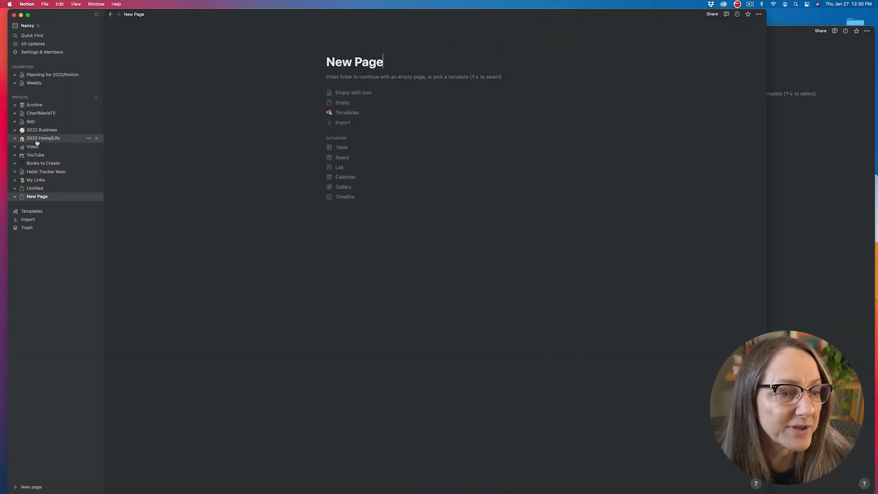
drag(543, 14, 447, 14)
drag(579, 30, 512, 13)
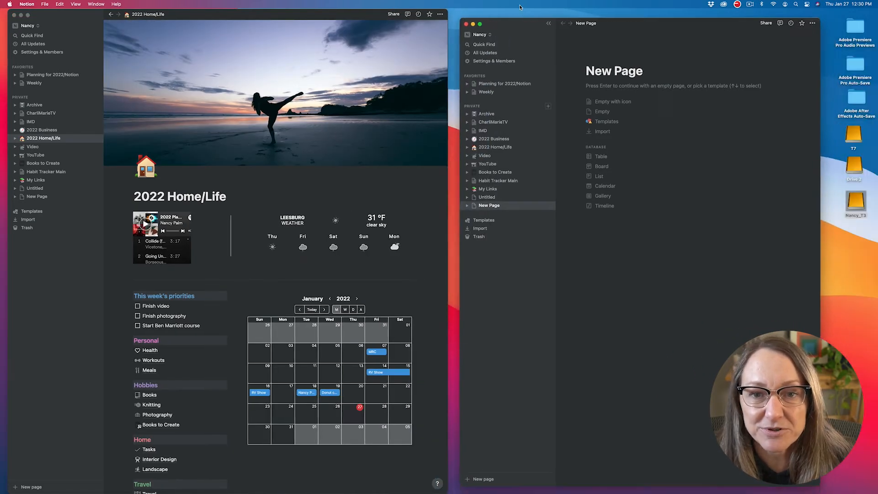
key(ctrl+alt+e)
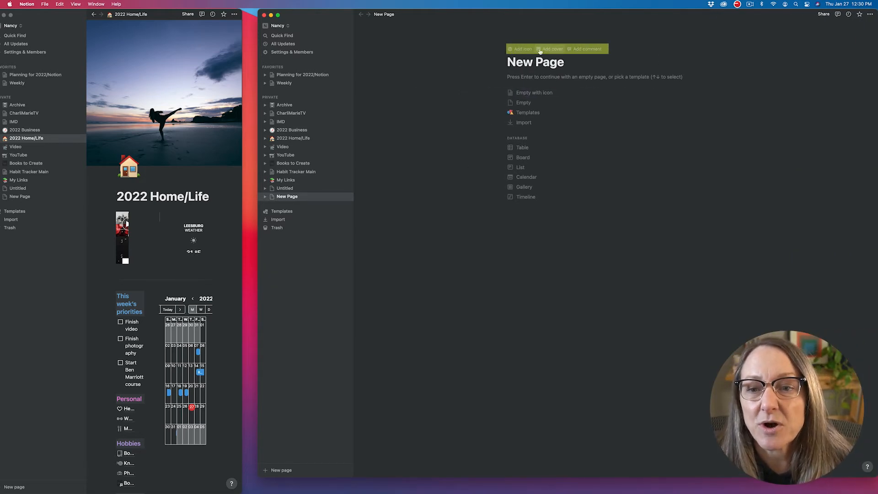
Add a cover to New Page, using the orange-sunset silhouette found by searching Unsplash for "martial arts"
scroll(550, 52, up, 3)
click(684, 154)
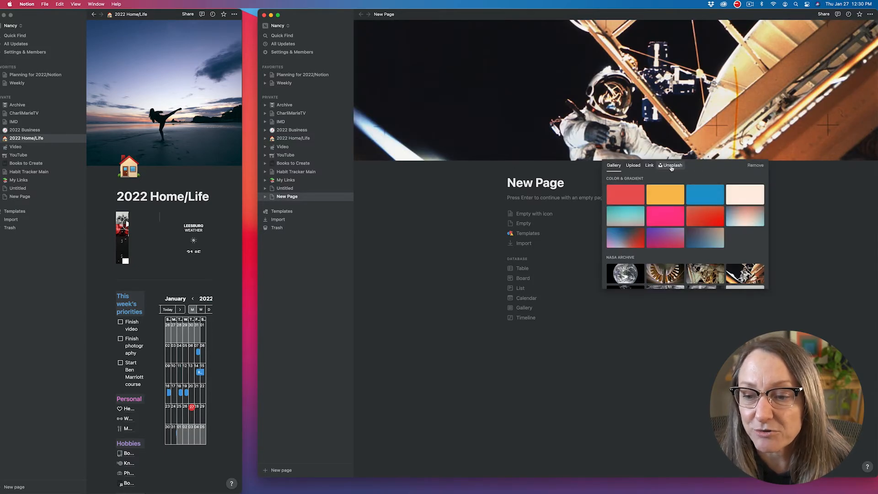
click(671, 166)
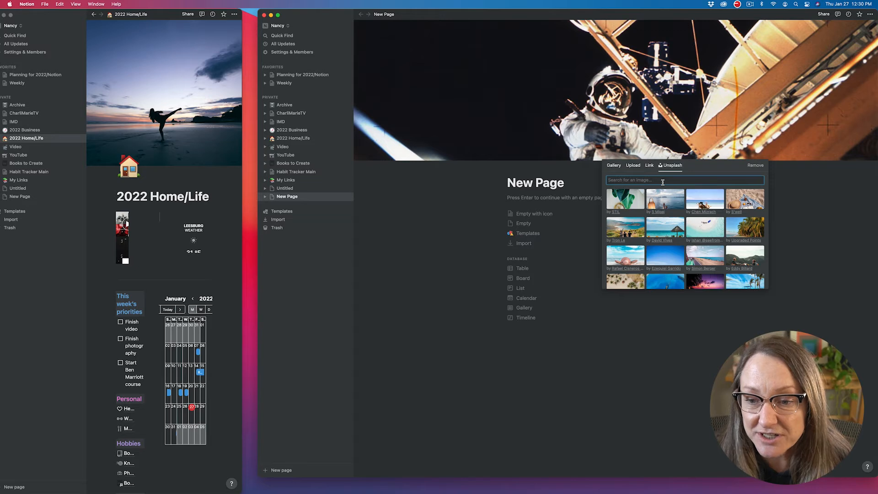
text(martial arts)
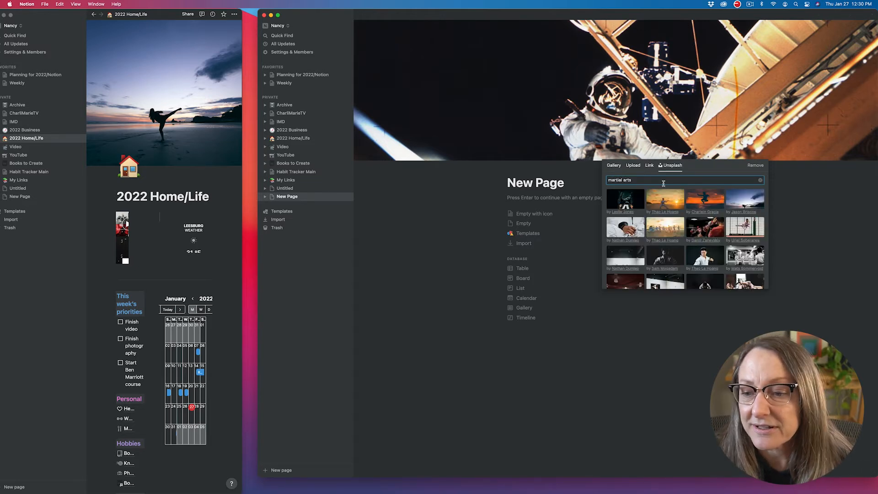
click(704, 199)
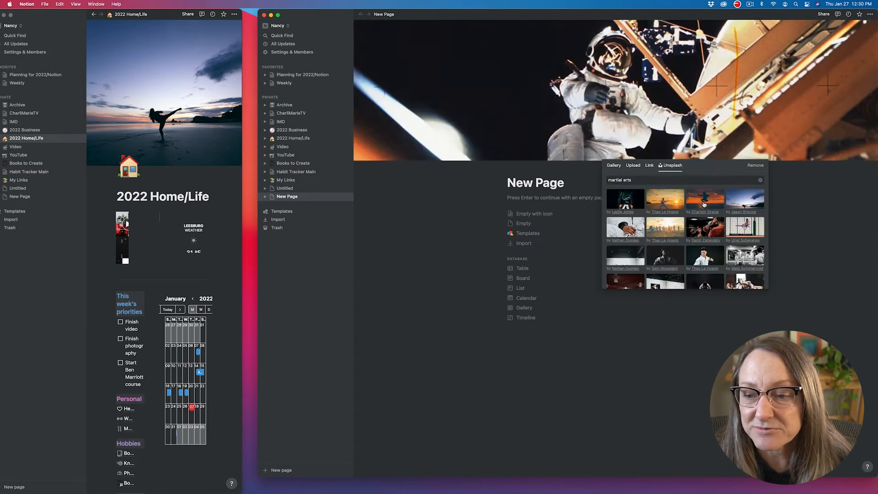
Shift the New Page window left to reach the cover controls and reposition the cover so the whole jumping figure fits
drag(548, 13, 500, 13)
click(661, 155)
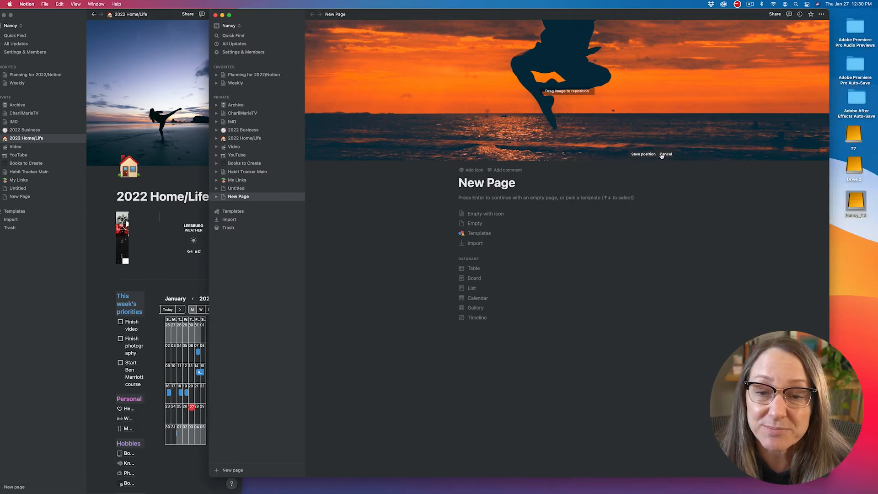
drag(667, 81, 666, 190)
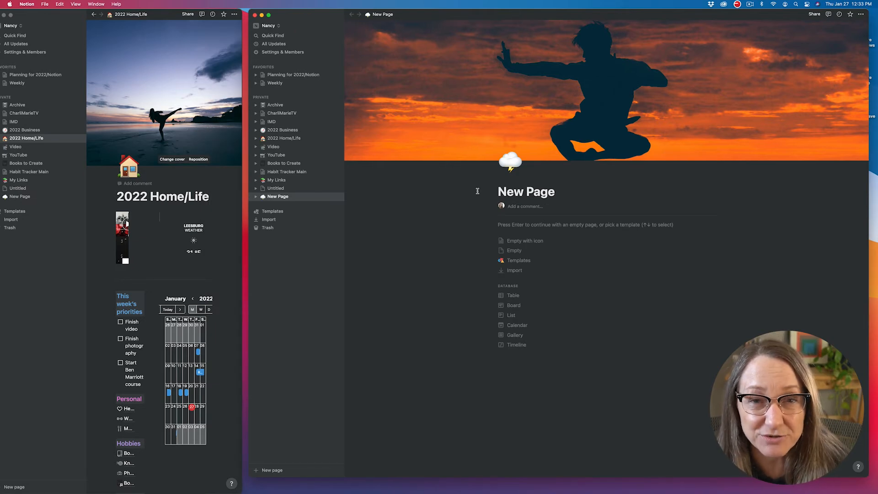
Set New Page's icon to come from an image link and bring up the Notion Icons site in Chrome
click(518, 155)
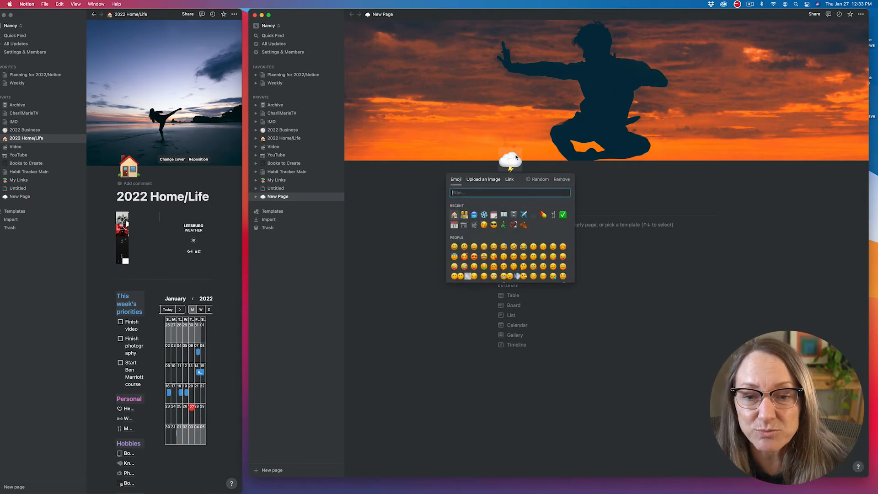
click(509, 179)
mouse_move(534, 493)
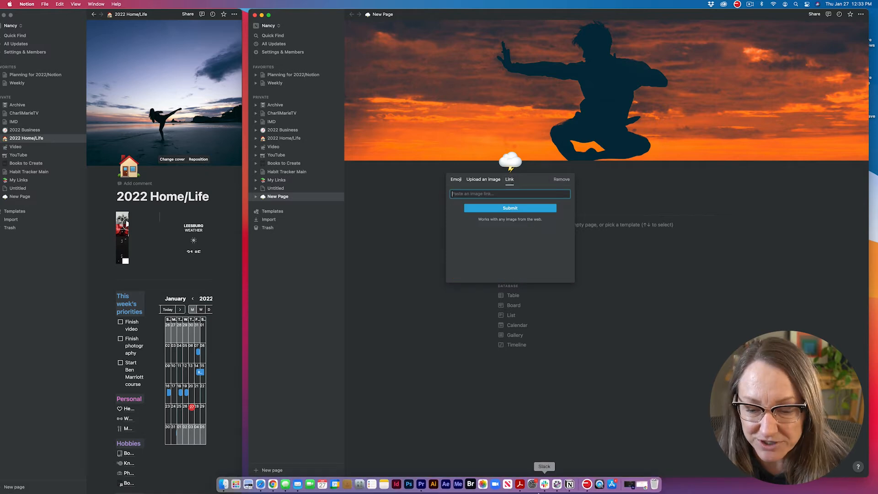
click(642, 487)
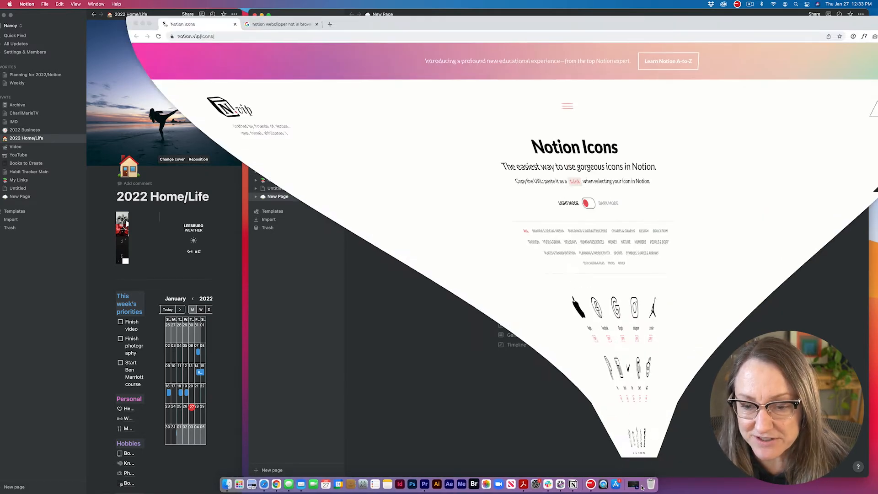
double_click(259, 9)
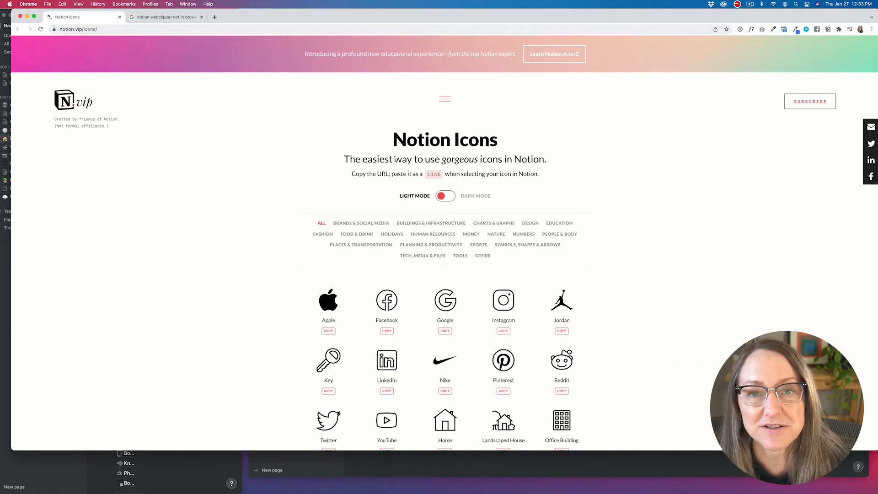
Switch the Notion Icons site to dark mode and copy the link of the Home icon
click(446, 196)
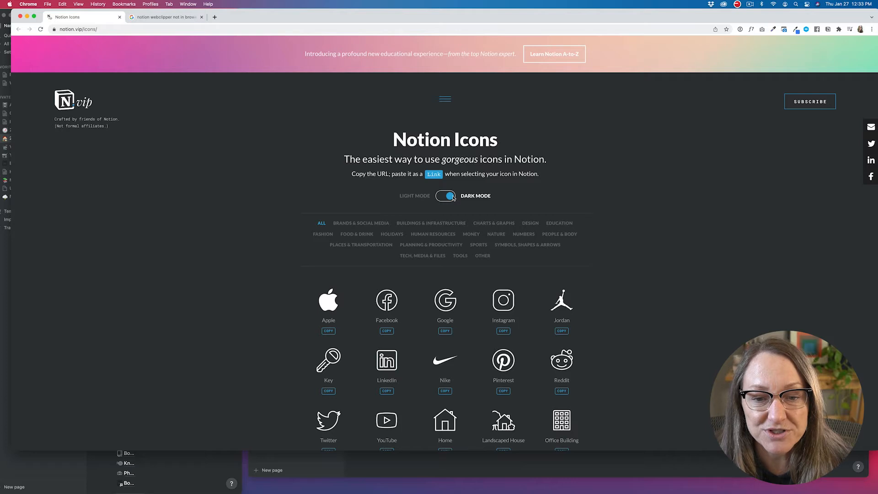
scroll(272, 221, down, 20)
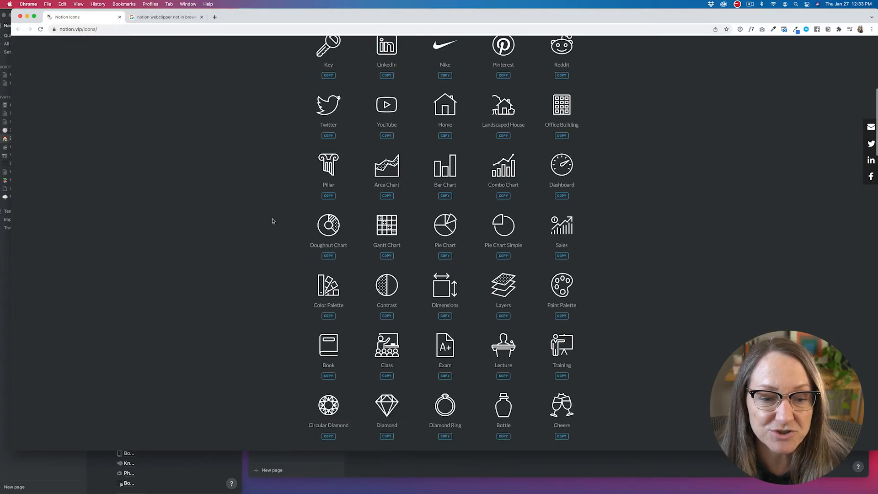
scroll(272, 221, down, 5)
scroll(272, 222, up, 15)
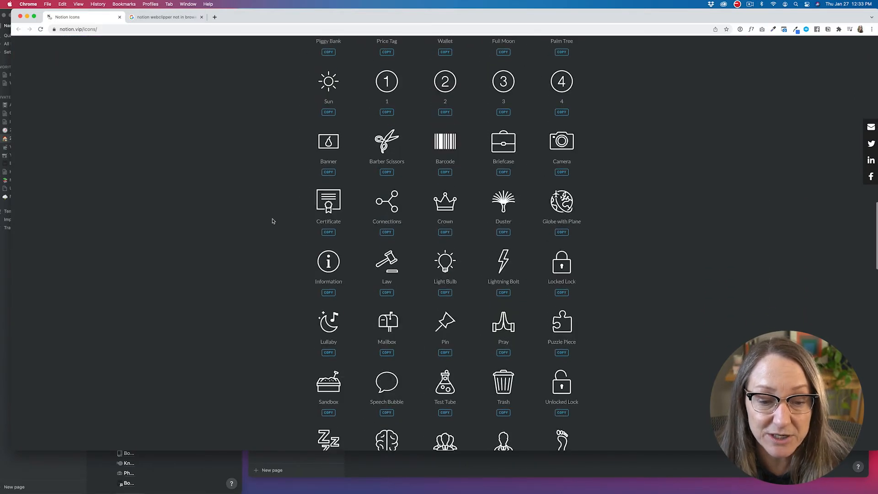
scroll(272, 221, up, 4)
click(445, 211)
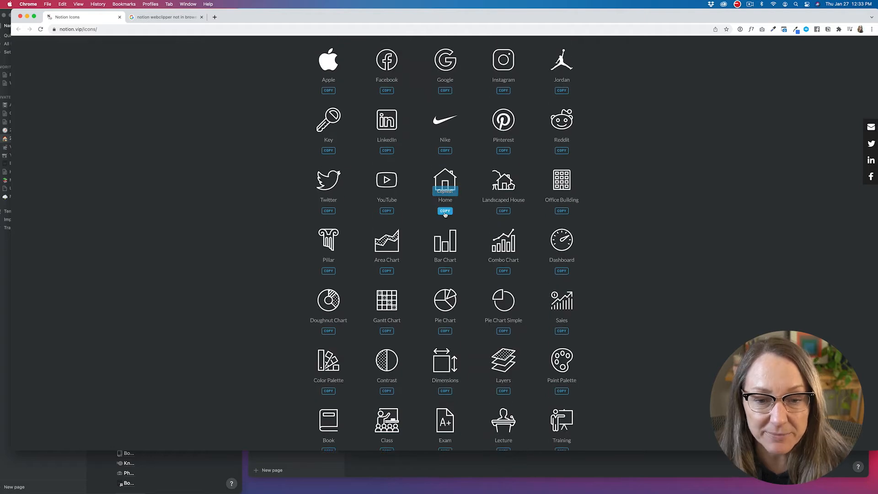
Return to Notion and submit the copied Home icon link as New Page's icon
click(432, 466)
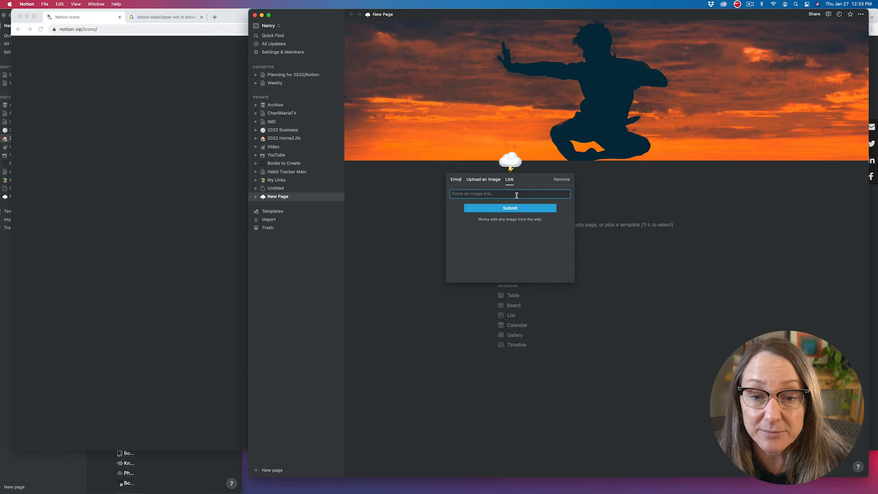
key(super+v)
click(508, 207)
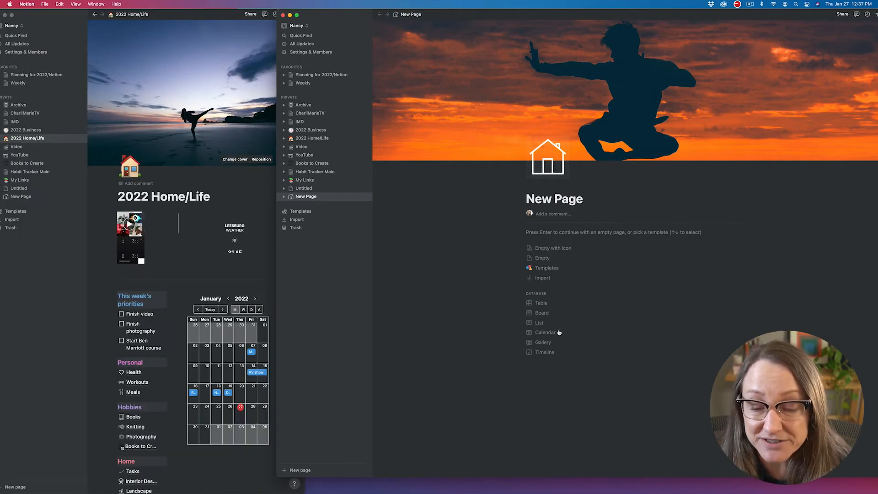
Switch to Chrome, browse the light version of the super.so icon collection, and look at the Noun Project site
click(640, 487)
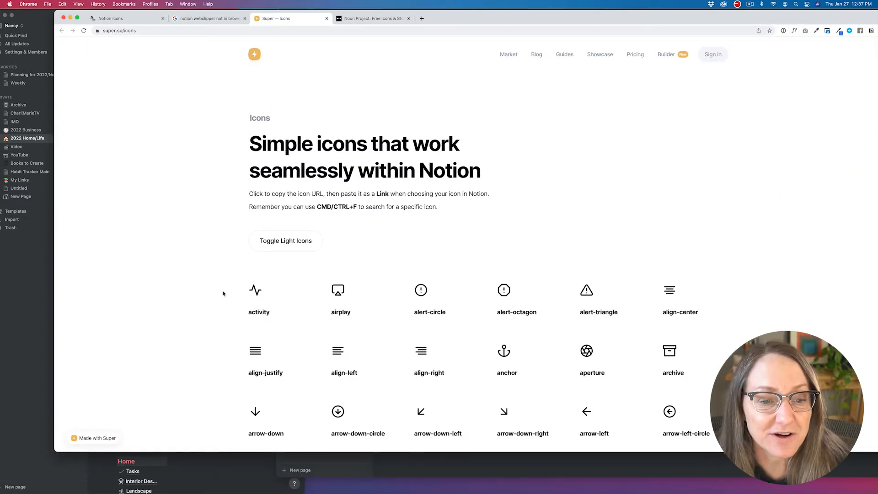
click(286, 244)
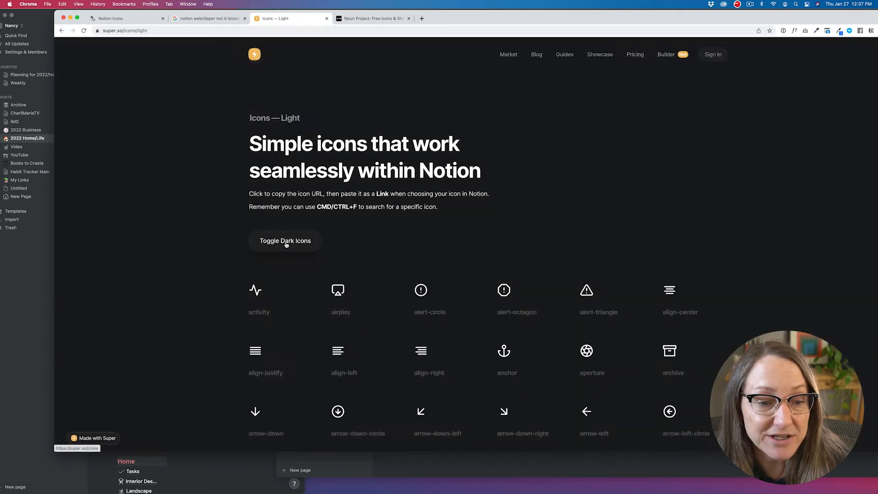
scroll(432, 274, down, 8)
scroll(433, 275, down, 20)
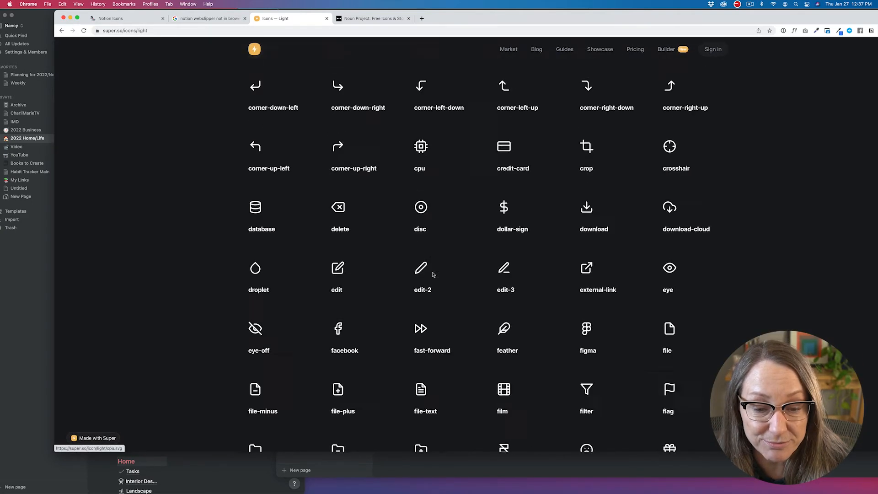
scroll(433, 274, up, 3)
scroll(433, 275, up, 20)
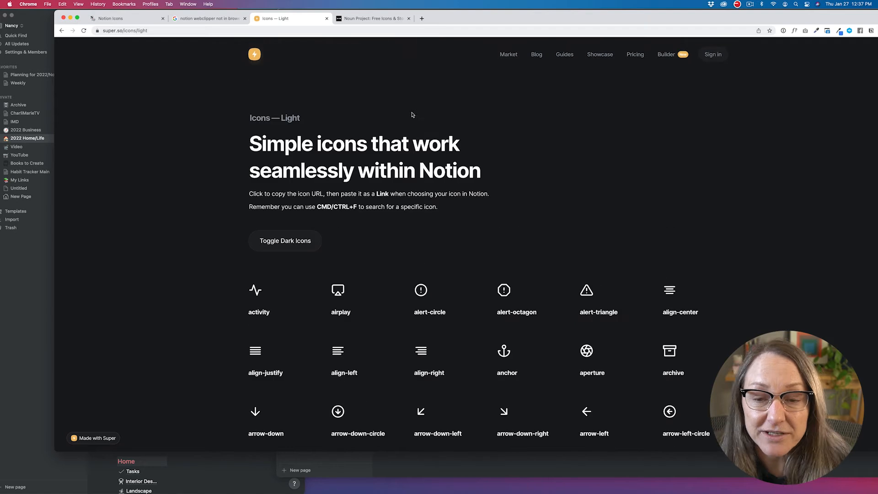
click(374, 19)
click(417, 188)
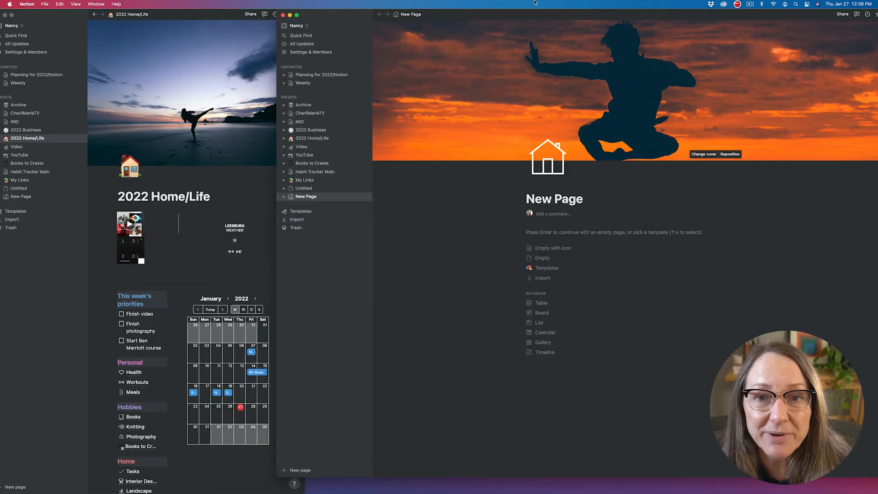
Turn on full width for New Page, shifting its window to reach the page options and then back beside 2022 Home/Life
drag(566, 17, 364, 17)
click(687, 14)
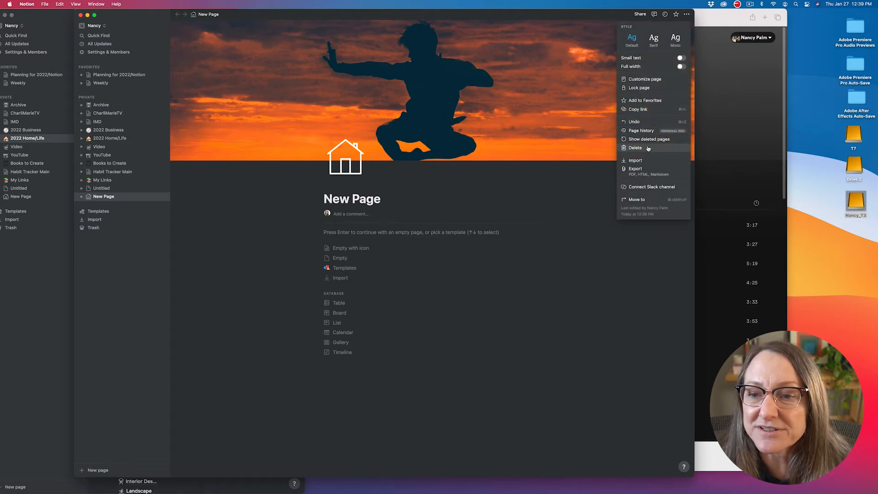
click(680, 67)
drag(262, 17, 405, 17)
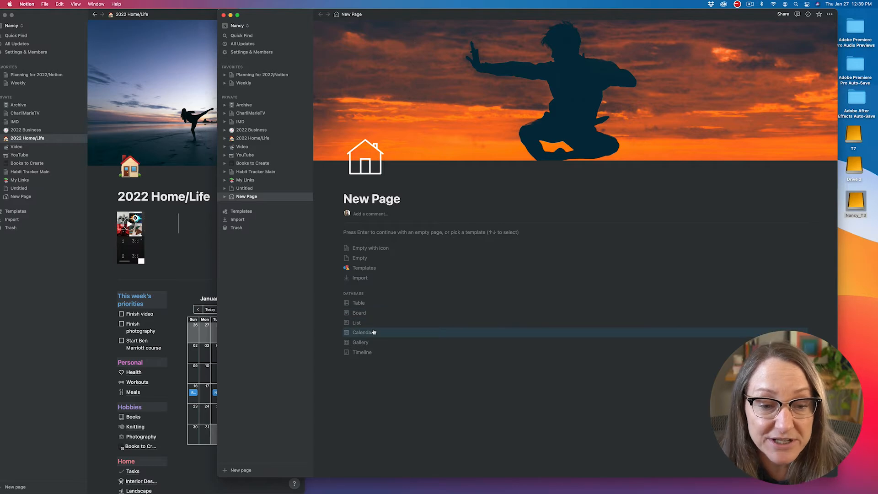
Start New Page as an empty page with icon, switch to Spotify in Safari, and copy the link to the 2022 Playlist
click(345, 248)
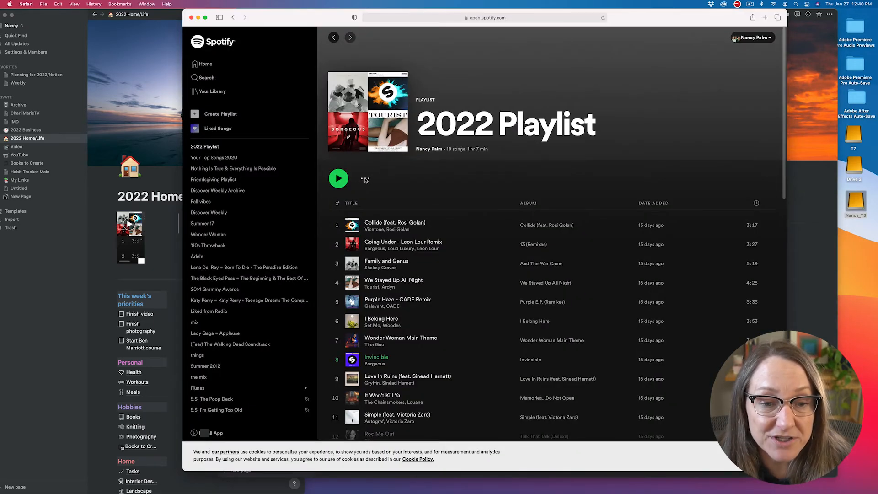
click(365, 179)
mouse_move(385, 262)
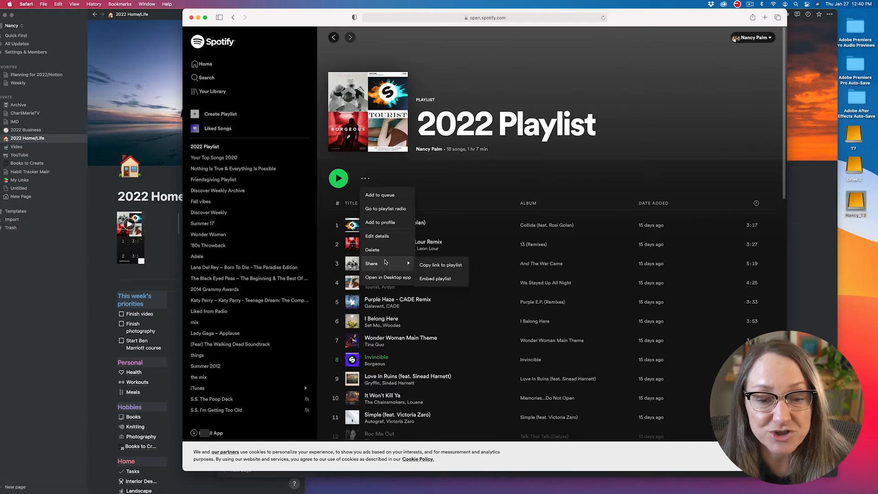
click(455, 265)
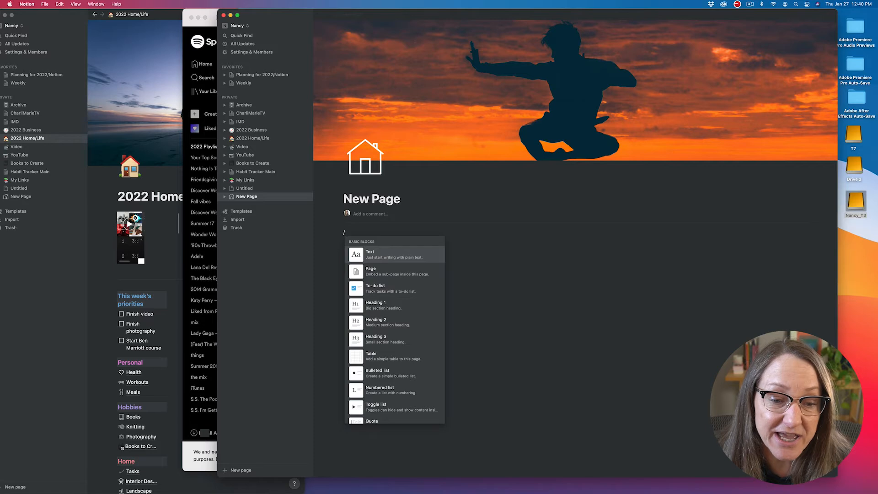
Insert an image block in New Page, embed the copied Spotify playlist link in it, and narrow the embedded player
scroll(401, 275, down, 10)
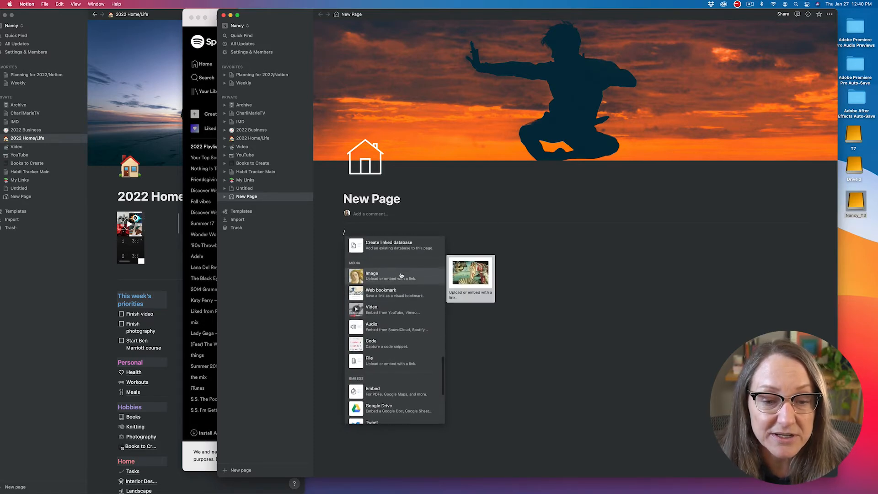
click(401, 275)
click(529, 249)
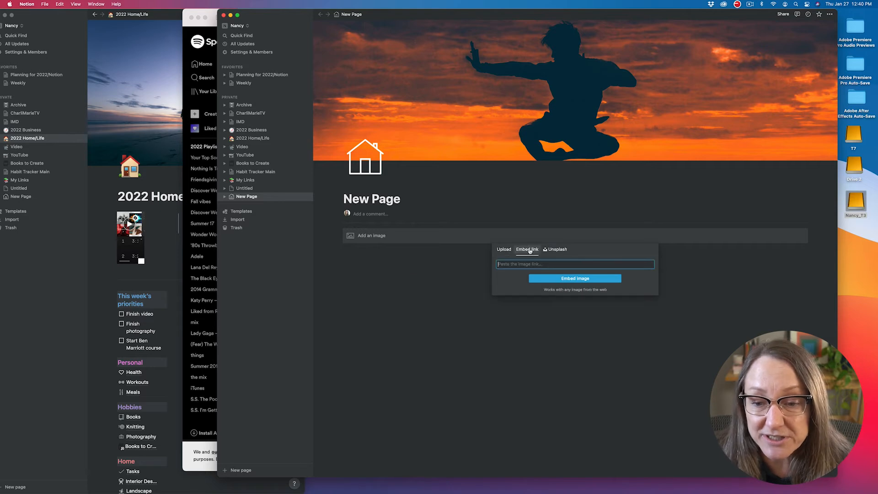
key(super+v)
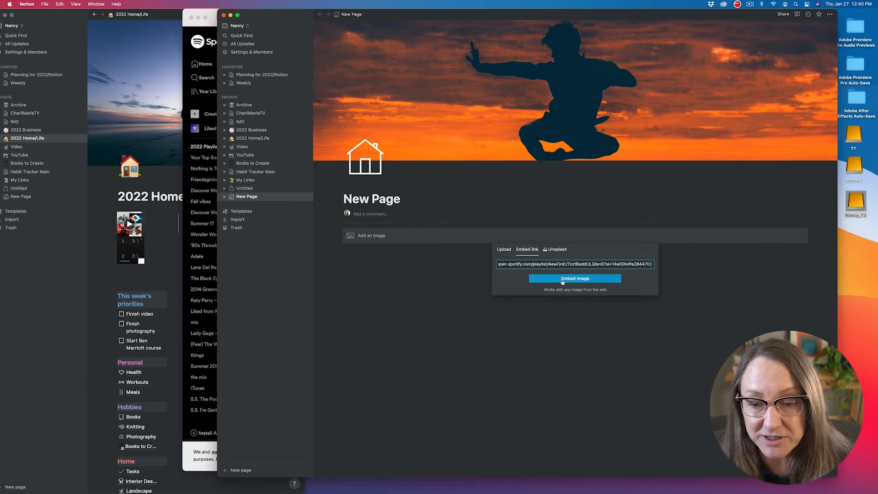
click(562, 279)
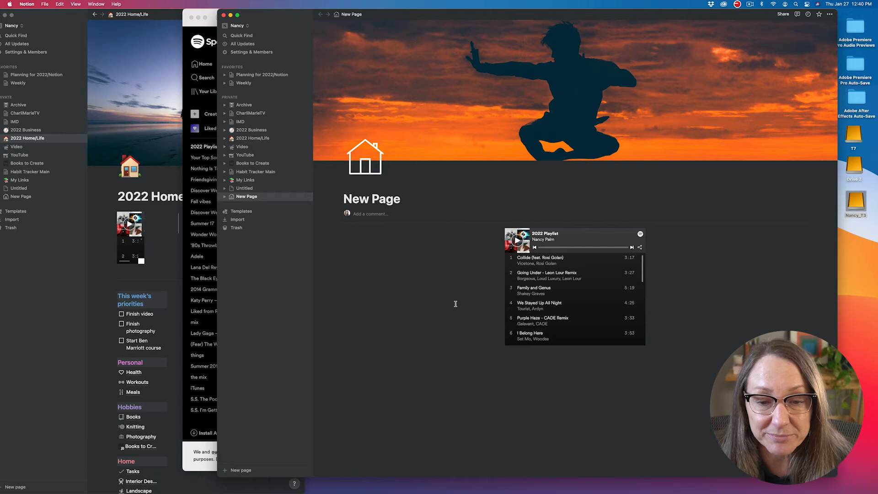
drag(723, 286, 642, 286)
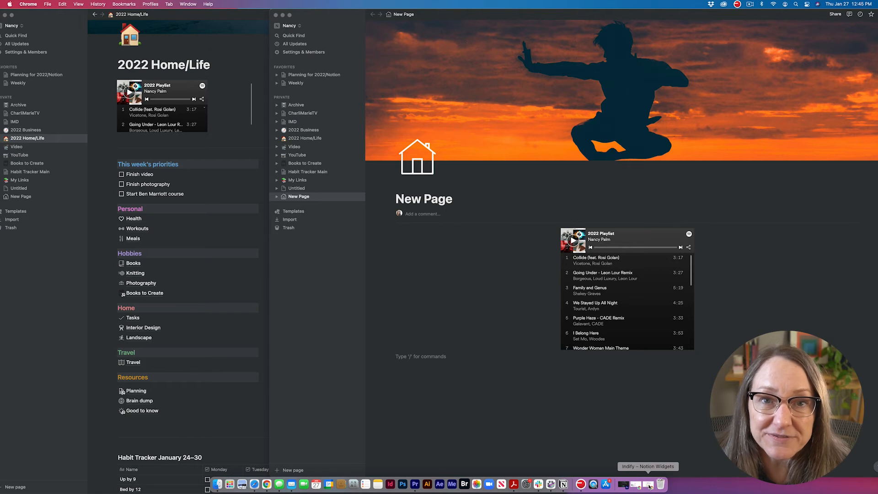
Switch to Indify in Chrome, open the existing Calendar widget's settings, and copy its embed link
click(648, 486)
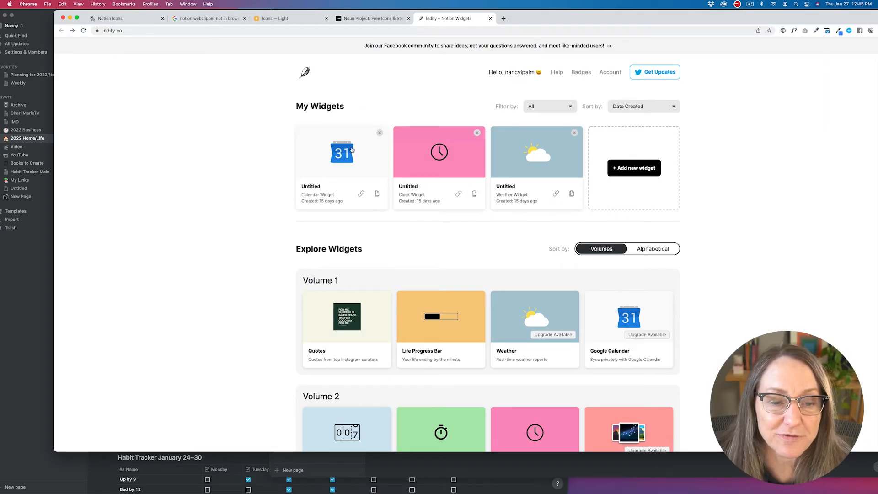
click(352, 149)
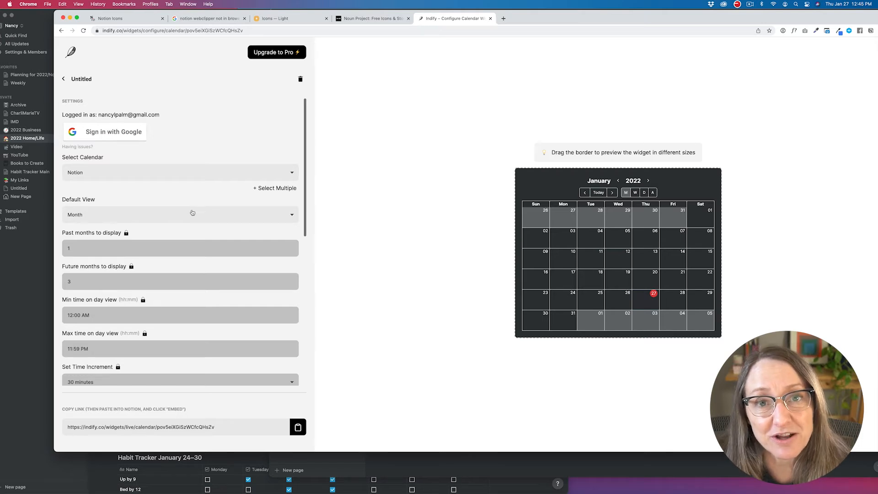
scroll(193, 213, down, 10)
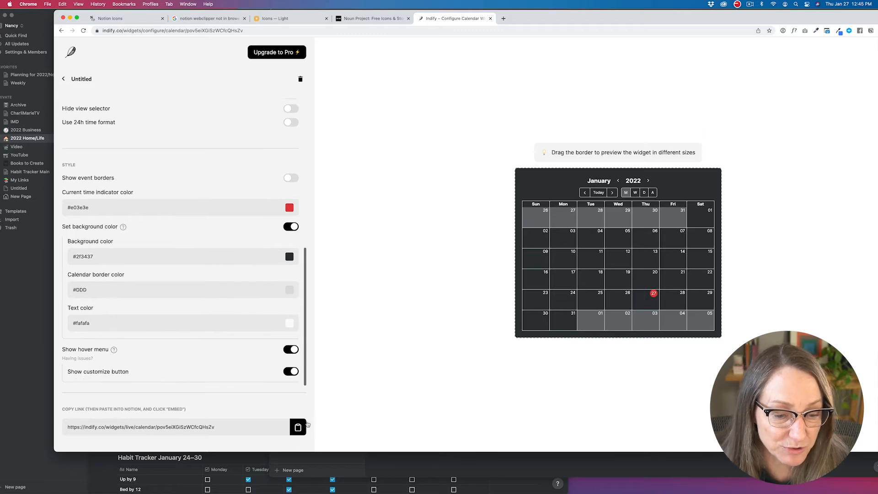
click(298, 427)
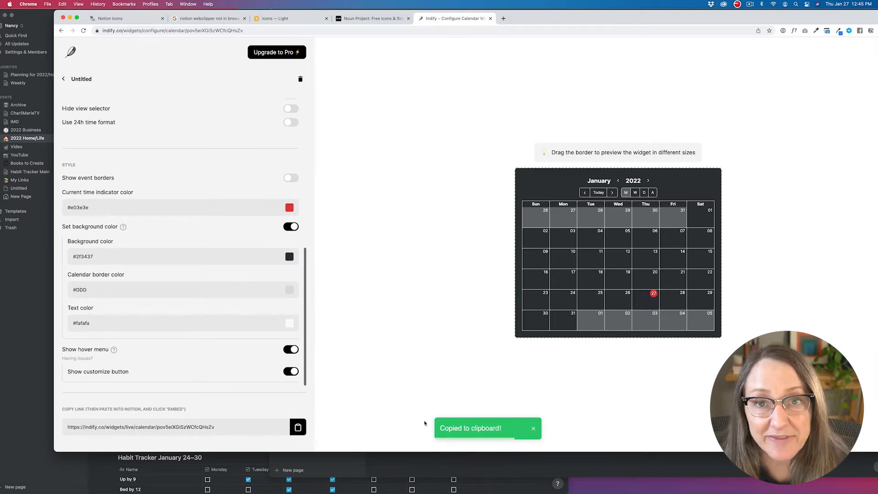
Insert an image block below the playlist in New Page and embed the copied Indify calendar link in it
click(558, 468)
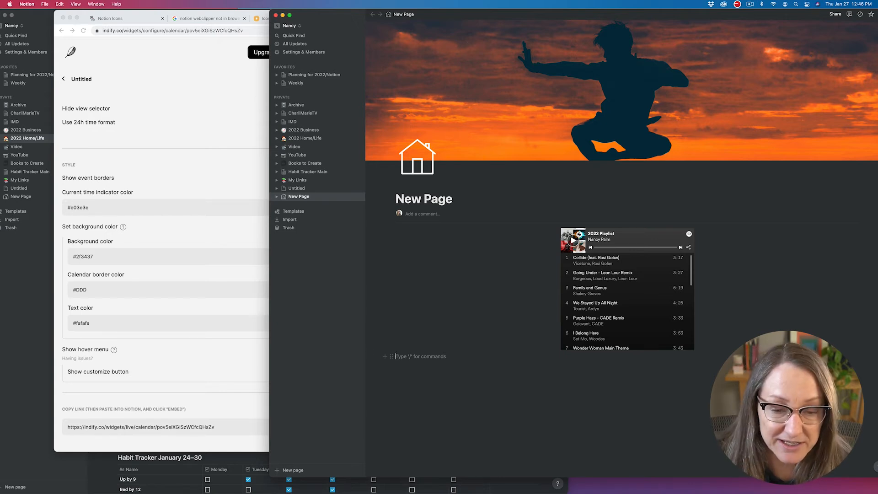
text(/)
scroll(425, 298, down, 15)
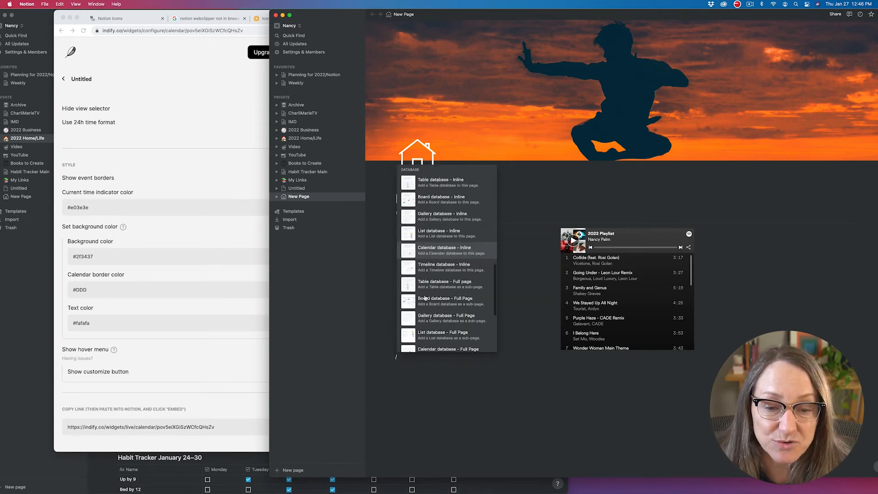
click(428, 215)
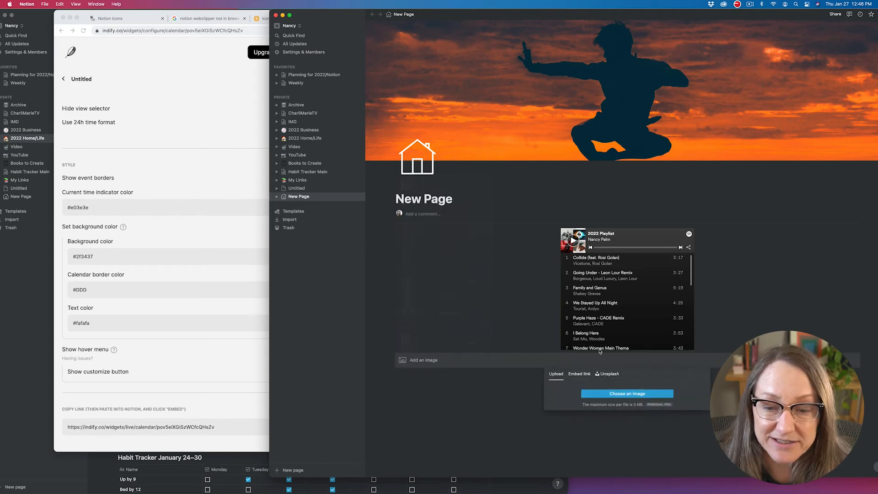
click(579, 374)
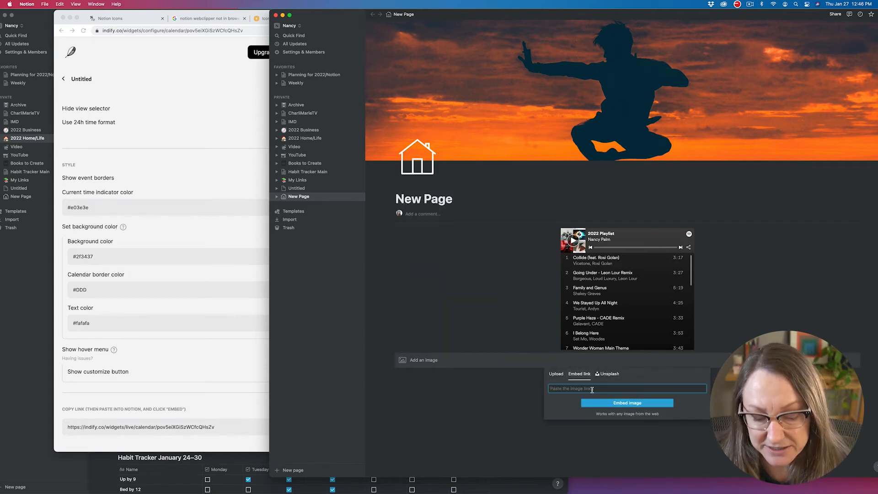
key(super+v)
click(620, 402)
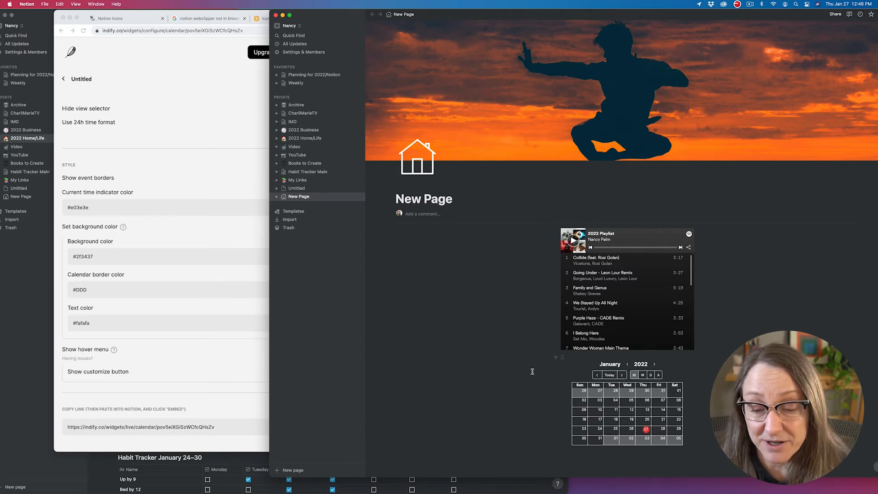
Move the calendar widget into a column beside the Spotify playlist and widen it to the page's edge
drag(561, 357, 730, 230)
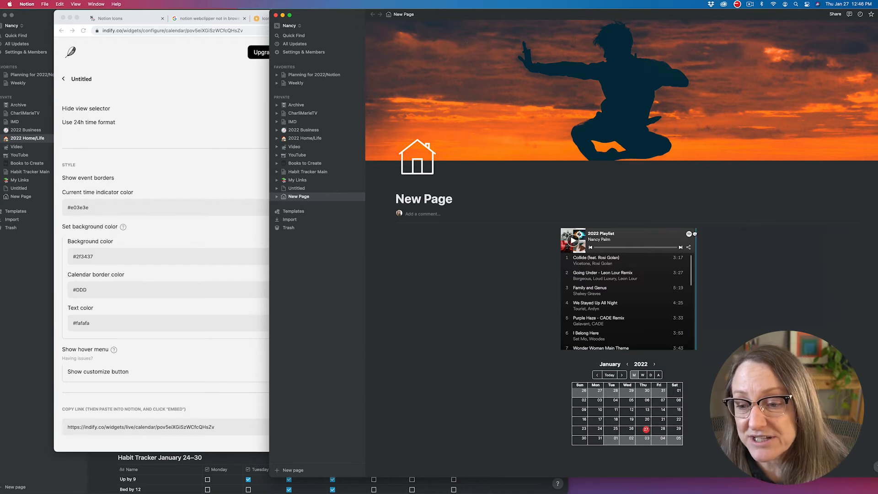
drag(704, 233, 704, 233)
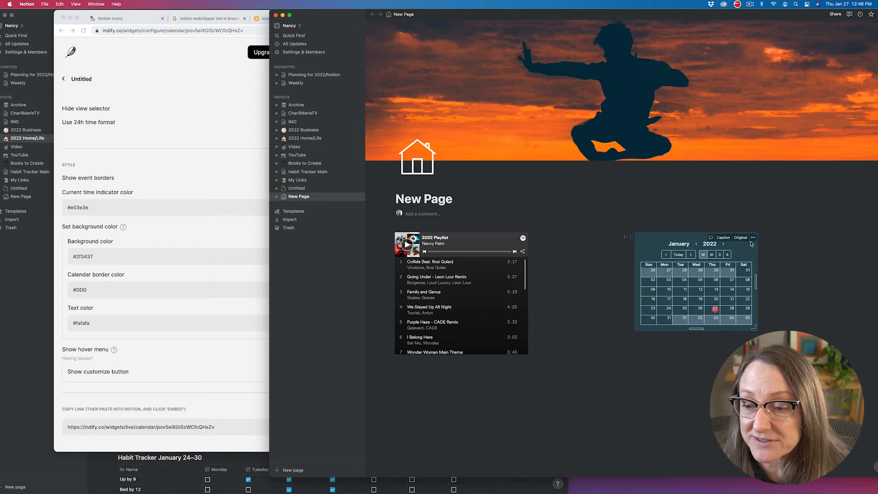
drag(759, 281, 857, 292)
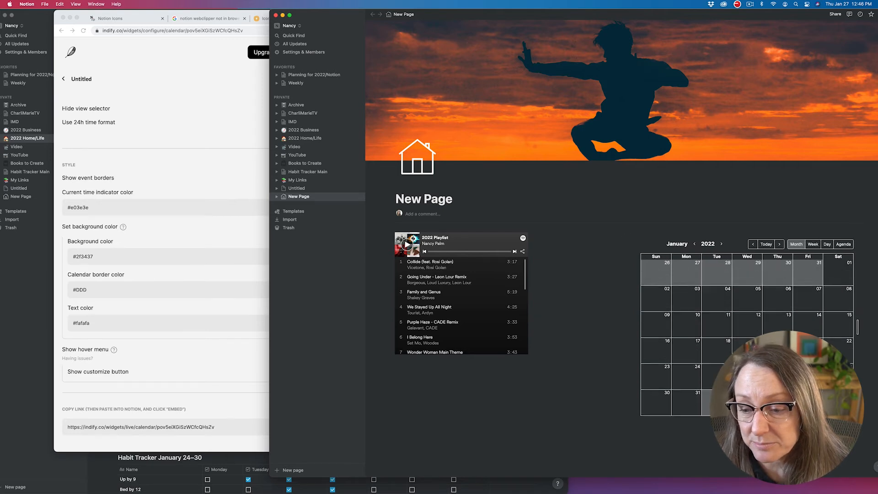
scroll(523, 407, down, 1)
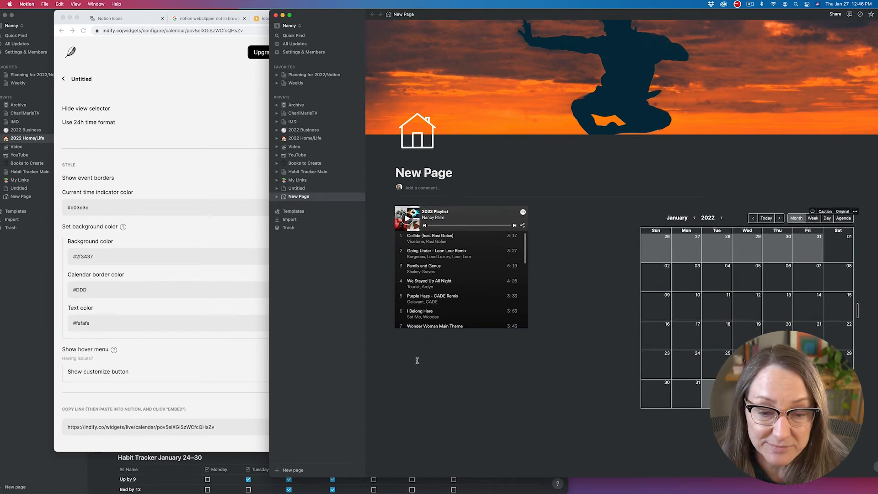
Using 2022 Home/Life as reference, add section lines below the embeds: This Week's Priorities, Personal, Hobbies, Home, Travel and Resources
click(70, 17)
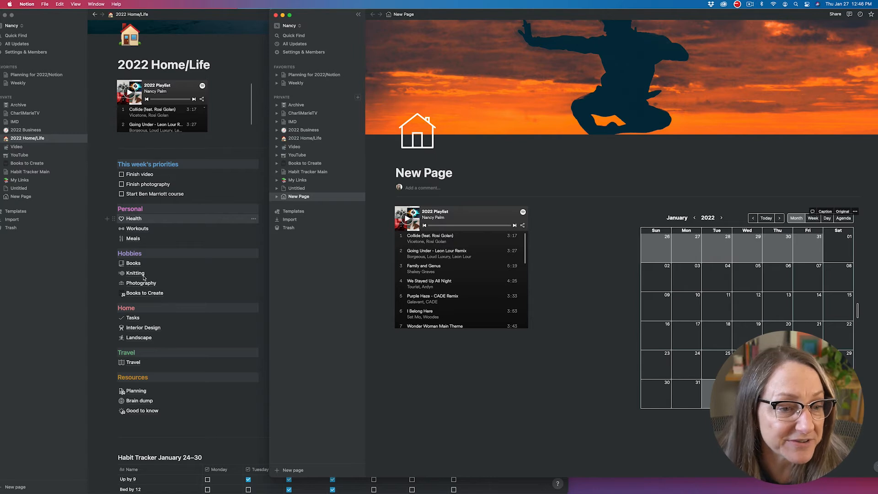
scroll(407, 380, down, 3)
click(404, 341)
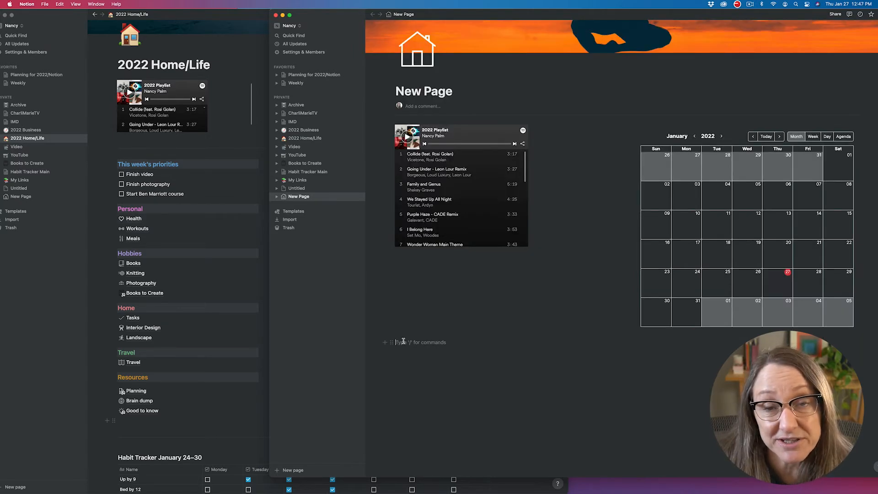
text(This Week's Priorities Personal Hobbies Home Travel Resources)
Add the lines Finish video, Finish photography and Start Ben Marriott course under This Week's Priorities
click(444, 342)
key(Return)
text(Finish video)
key(Return)
text(Finish photography Start Ben Marriott course)
Add Health, Workouts and Meals under Personal, and Books, Knitting, Photography and Books to Create under Hobbies
key(Down)
key(Return)
text(Health Workouts Meals)
key(Down)
key(End)
key(Return)
text(Books Knitting Photography Books to Create)
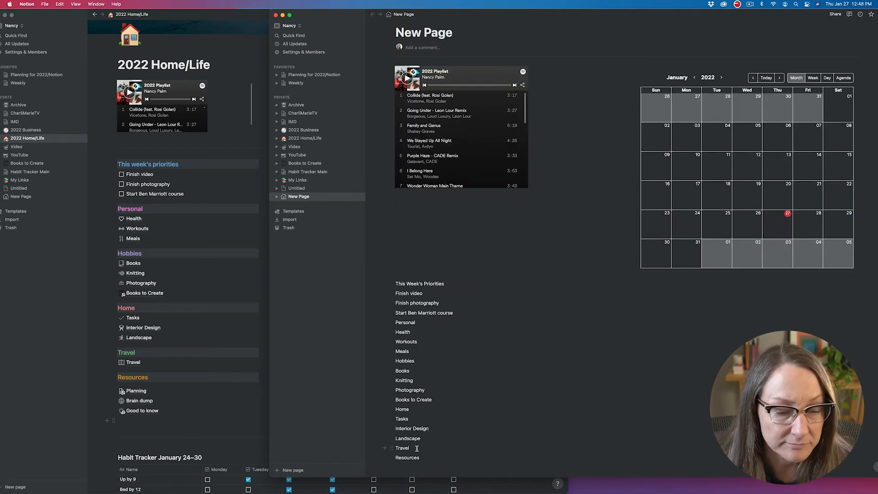
Add Tasks, Interior Design and Landscape under Home, Travel under Travel, and Planning, Brain dump and Good to know under Resources
key(Down)
key(End)
key(Return)
text(Tasks Interior Design Landscape Travel Travel Resources Planning Brain dump Good to)
text( know)
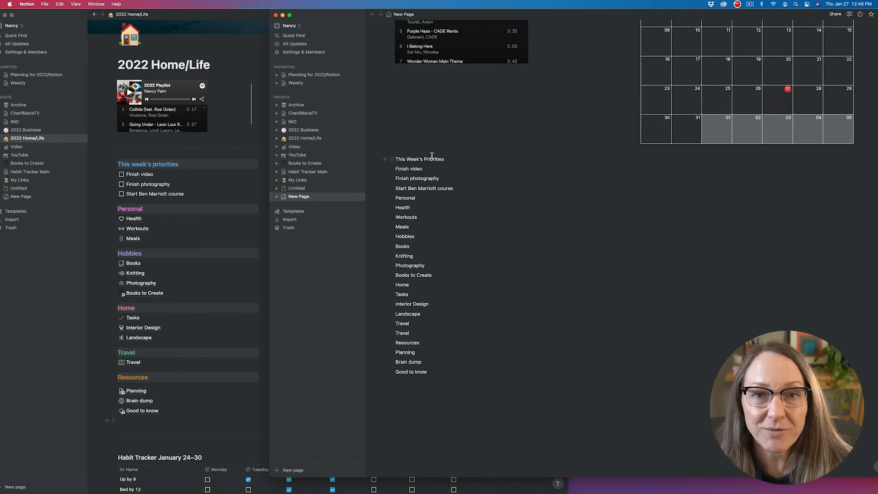
Turn the three lines under This Week's Priorities into a to-do list
drag(396, 169, 472, 191)
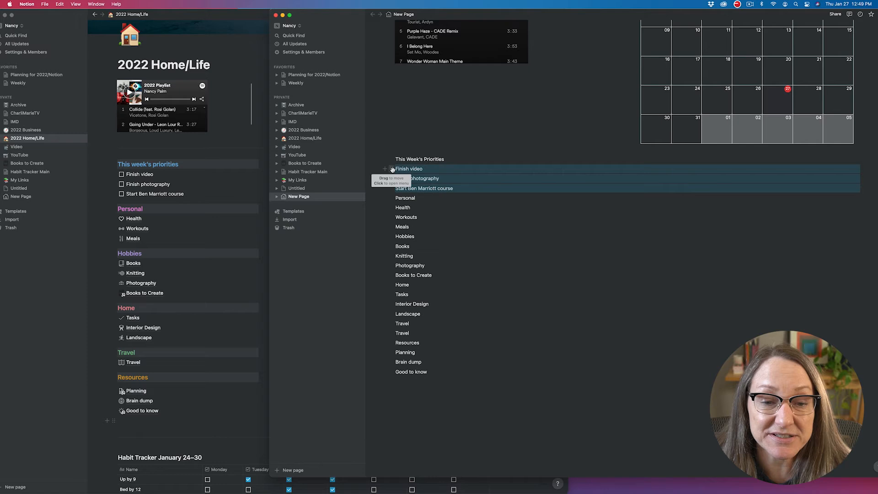
click(392, 169)
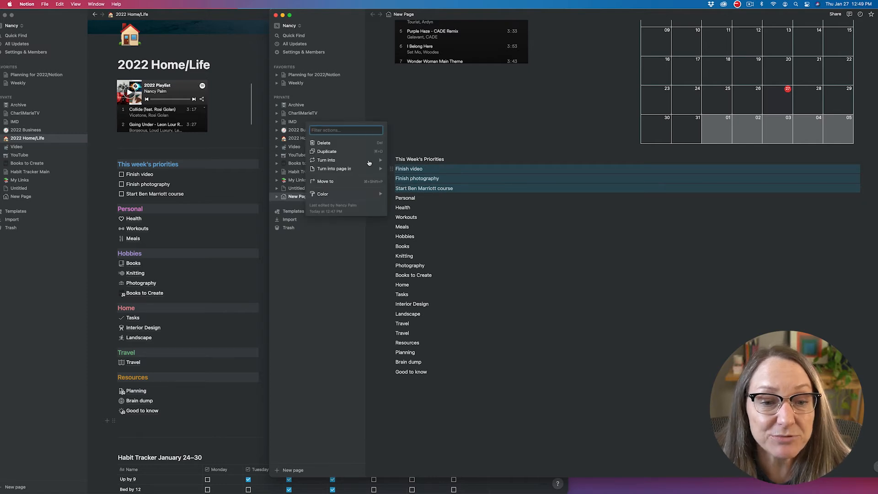
mouse_move(353, 164)
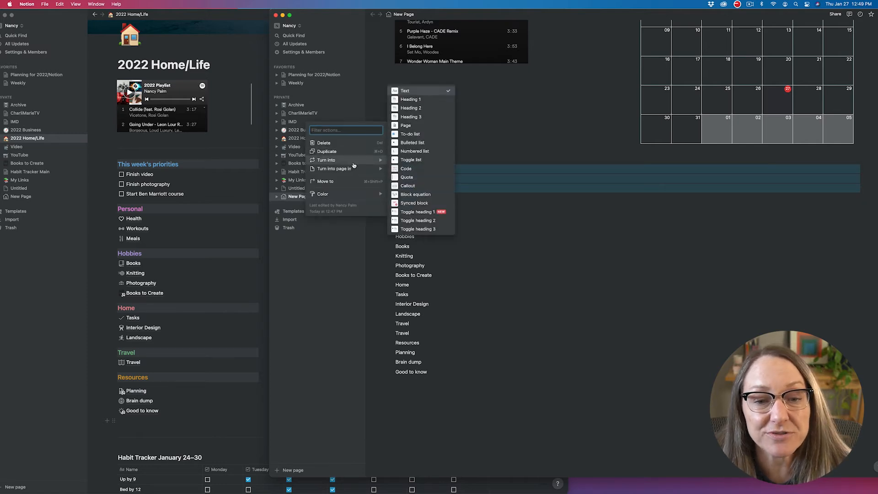
click(413, 133)
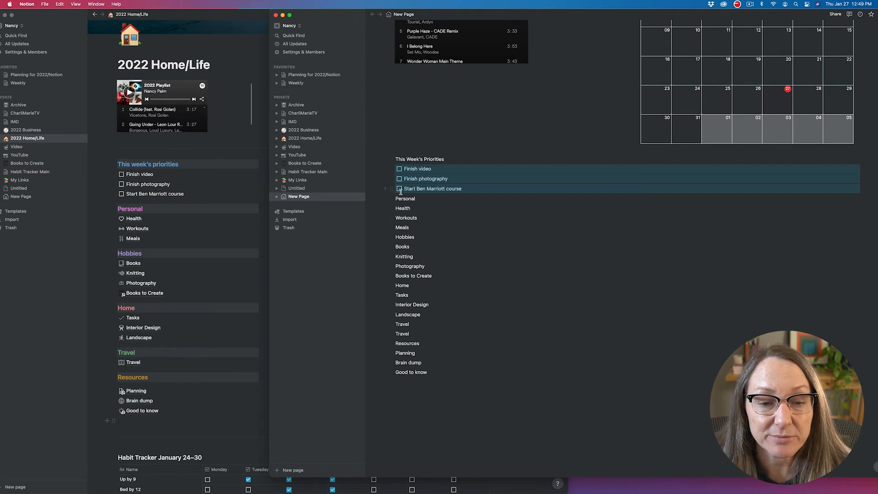
Turn the This Week's Priorities line into a Heading 3
drag(444, 159, 396, 157)
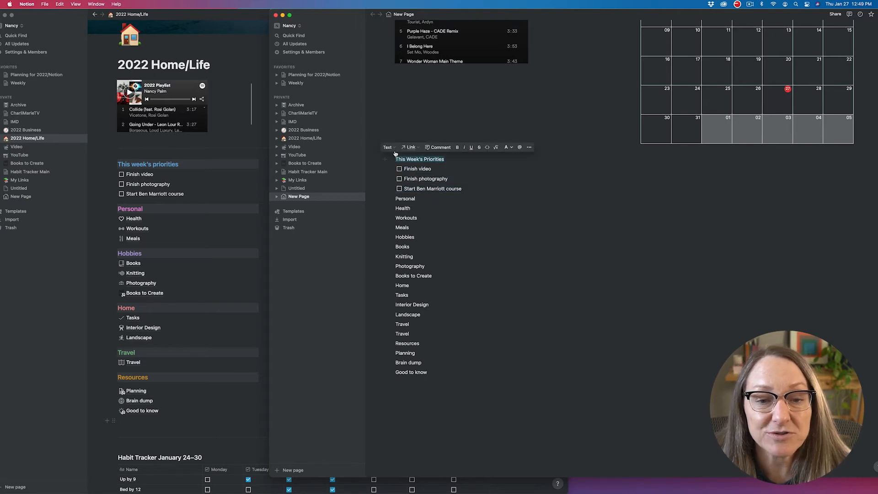
click(387, 147)
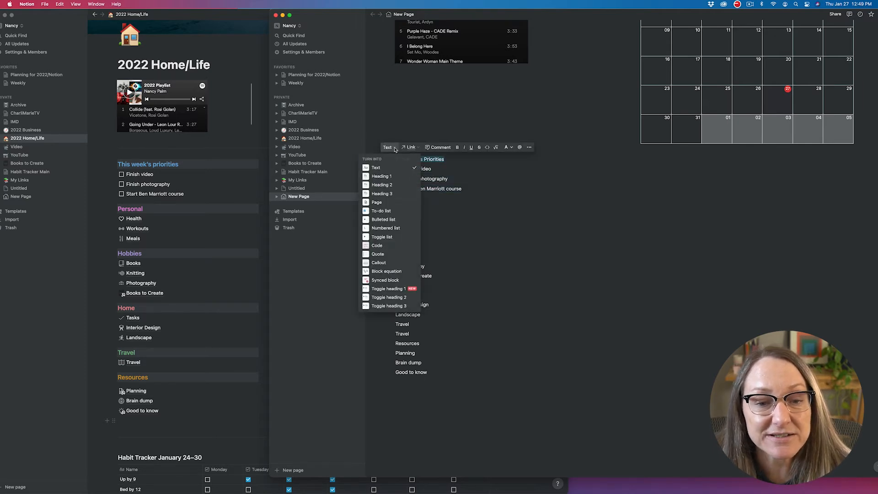
click(398, 195)
drag(458, 163, 396, 163)
click(392, 164)
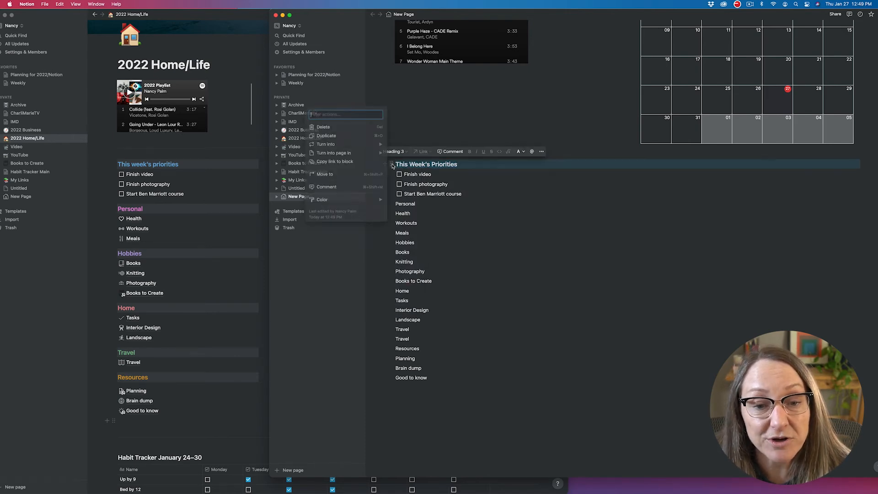
mouse_move(347, 144)
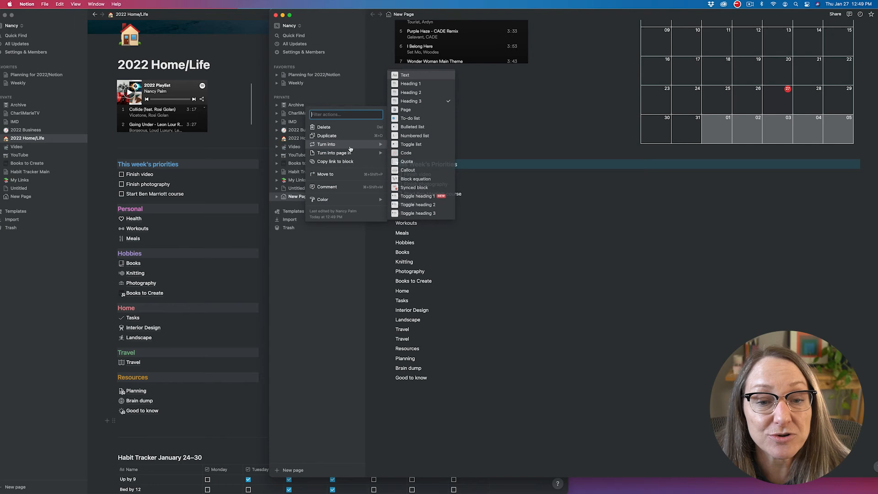
click(410, 101)
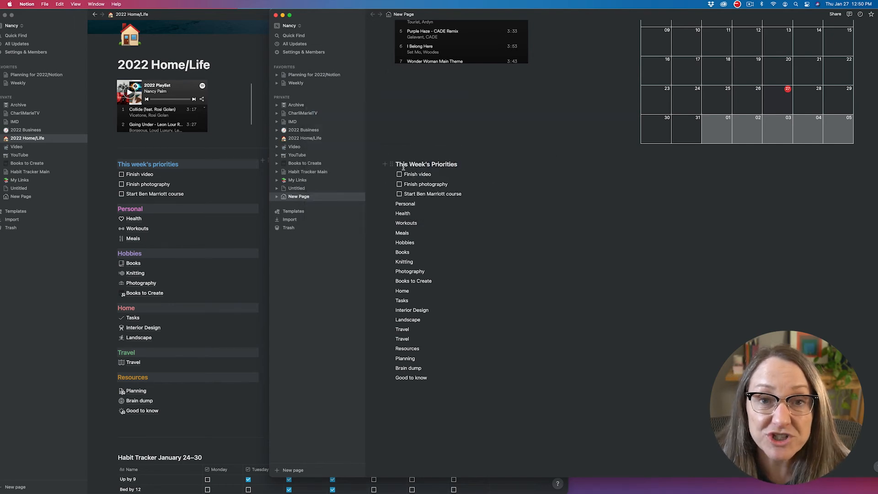
Set the text color of the This Week's Priorities heading to blue
drag(395, 164, 458, 164)
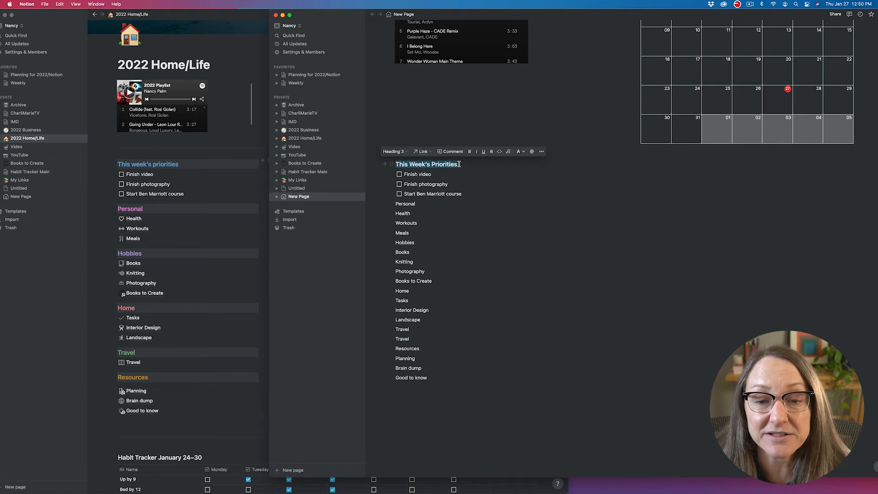
click(524, 152)
click(513, 246)
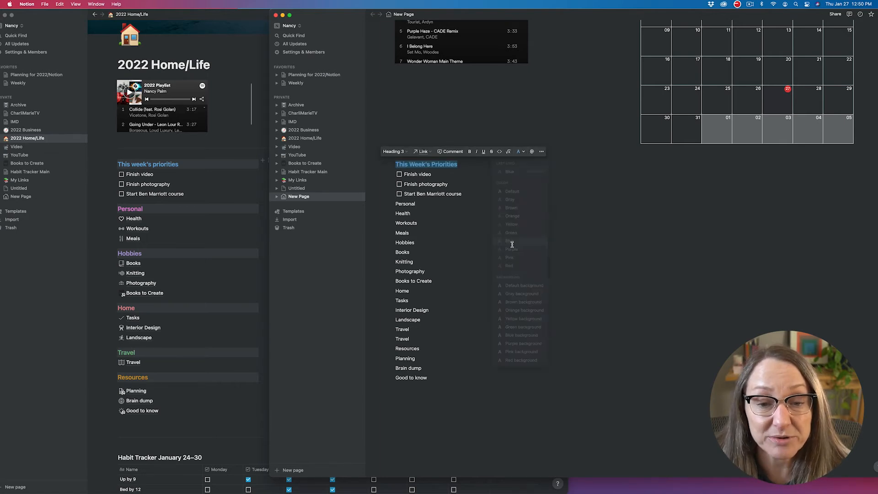
click(479, 237)
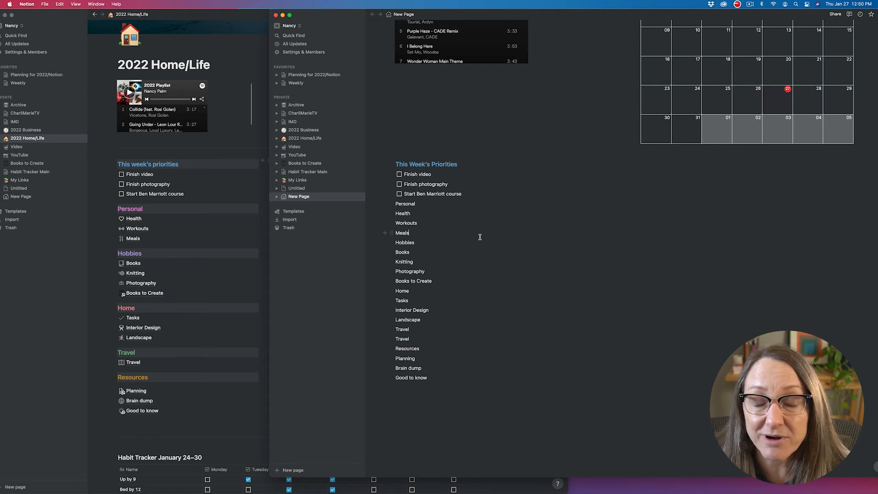
Give the This Week's Priorities heading a gray background
click(392, 164)
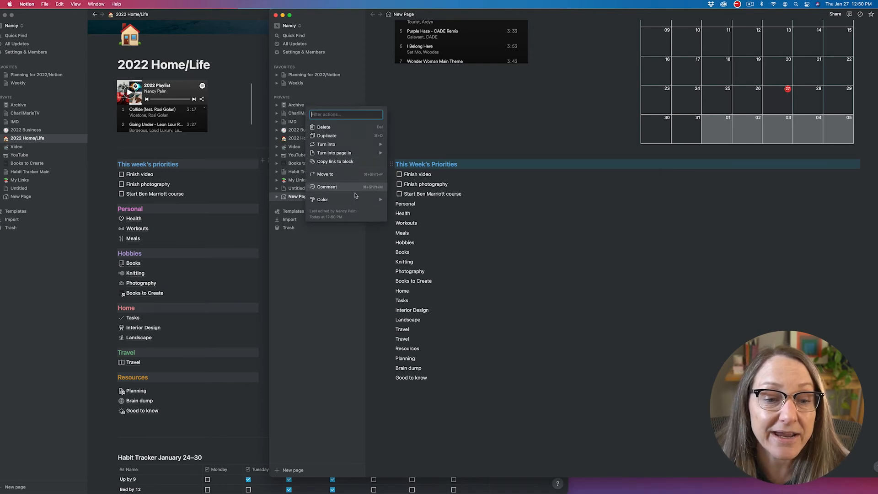
mouse_move(355, 200)
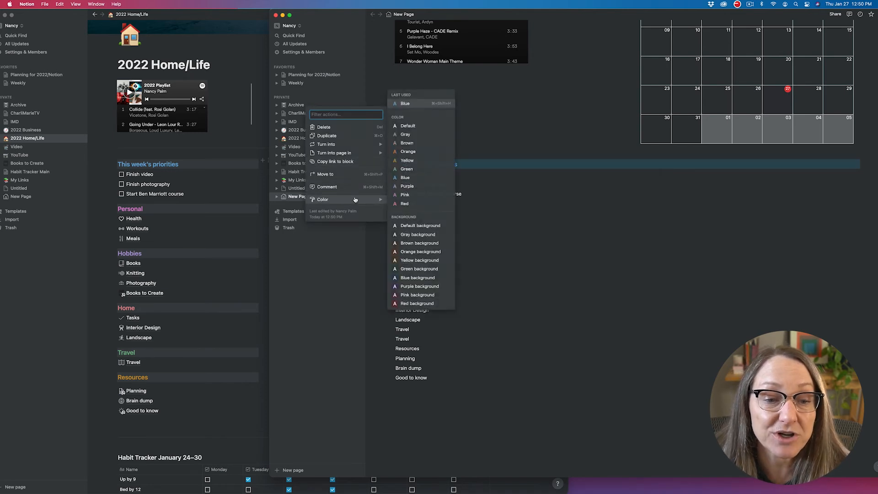
click(418, 234)
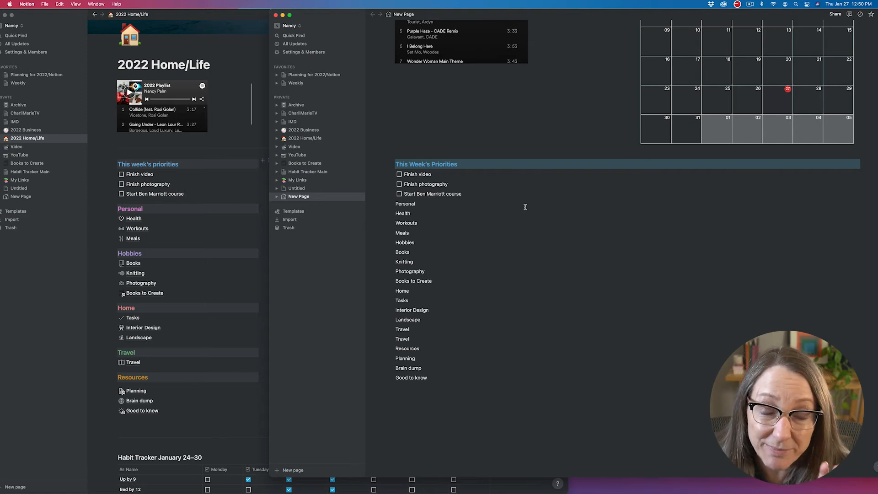
click(390, 164)
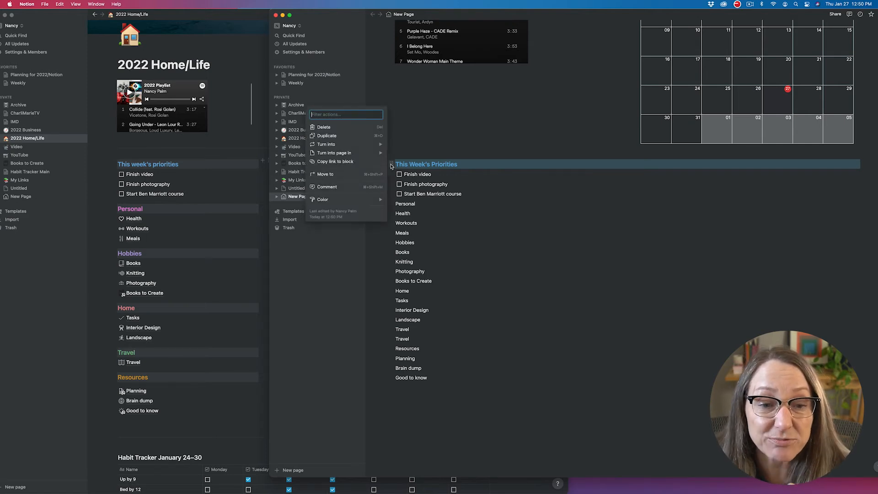
mouse_move(349, 203)
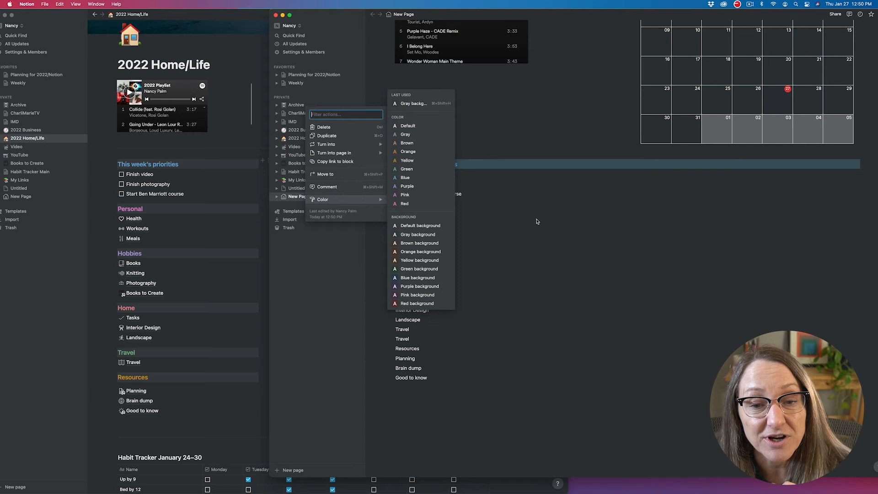
click(490, 175)
Duplicate the formatted This Week's Priorities heading five times for the other sections
triple_click(486, 164)
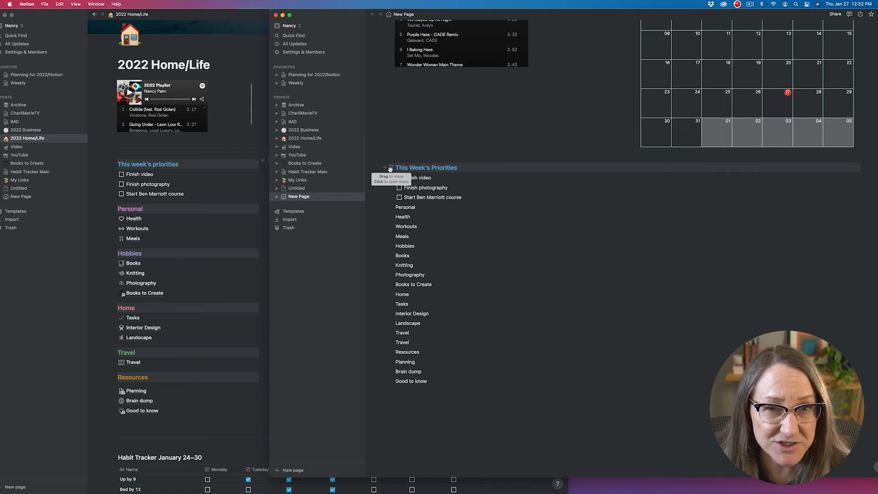
key(super+d)
key(super+d)
key(super+d)
key(super+d)
key(super+d)
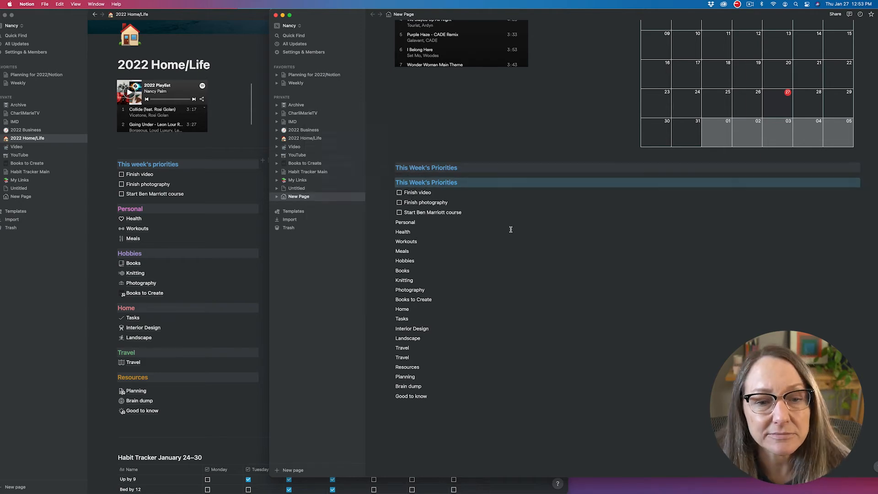
Rename the duplicated headings as Personal, Hobbies, Home, Travel and Resources
text(Home)
triple_click(475, 197)
text(Travel)
triple_click(434, 182)
text(Resources)
Move the renamed headings down the page so each sits above the items of its own section
drag(392, 167, 391, 274)
drag(392, 196, 392, 403)
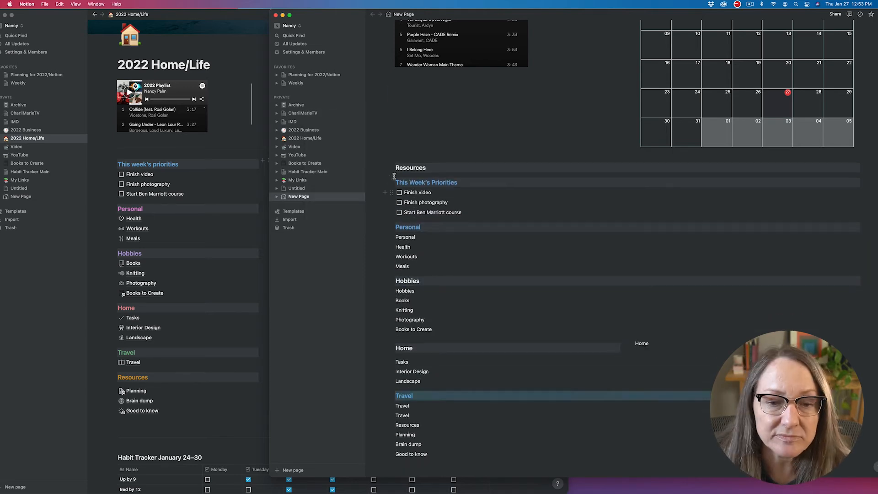
drag(392, 167, 391, 302)
Color the section headings: Personal pink, Hobbies purple, Home red, Travel green and Resources orange
scroll(412, 274, up, 5)
double_click(407, 202)
double_click(406, 256)
click(518, 243)
click(507, 344)
double_click(404, 319)
click(518, 306)
click(508, 192)
double_click(404, 362)
double_click(410, 396)
click(519, 385)
click(507, 203)
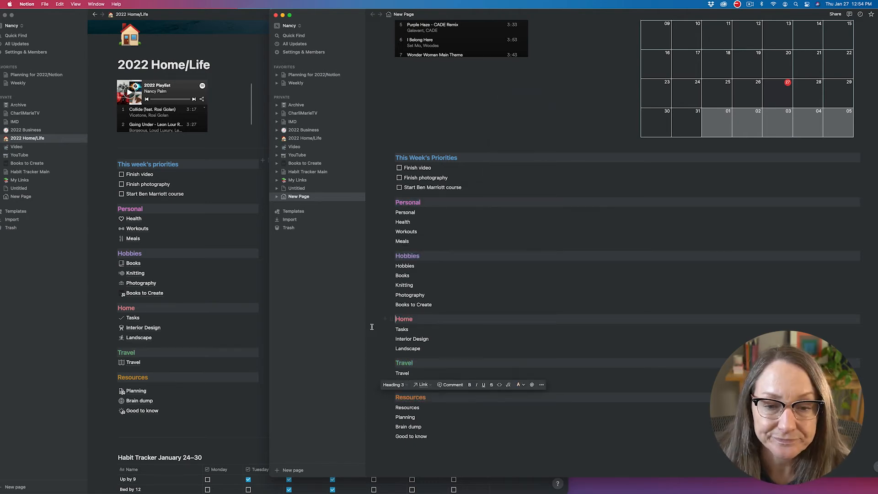
scroll(454, 188, up, 2)
scroll(454, 187, down, 3)
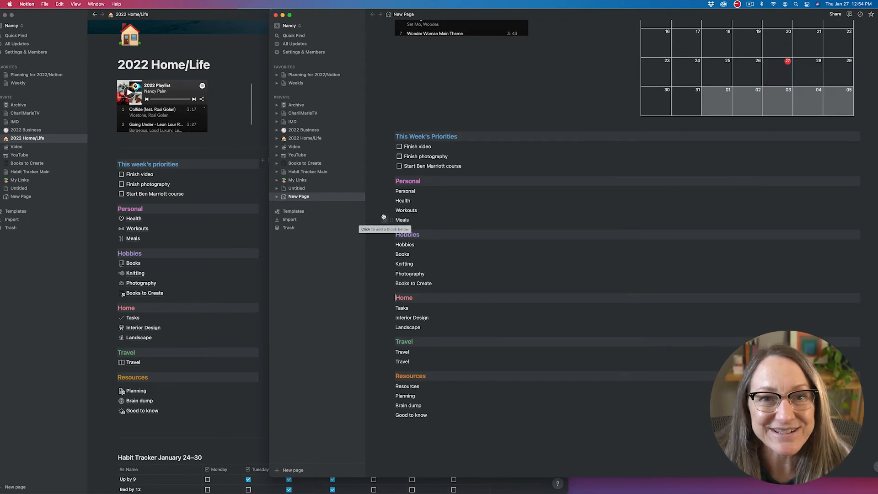
Move all the section headings with their items into the column directly beneath the Spotify playlist, beside the calendar
scroll(384, 217, up, 2)
drag(326, 14, 324, 14)
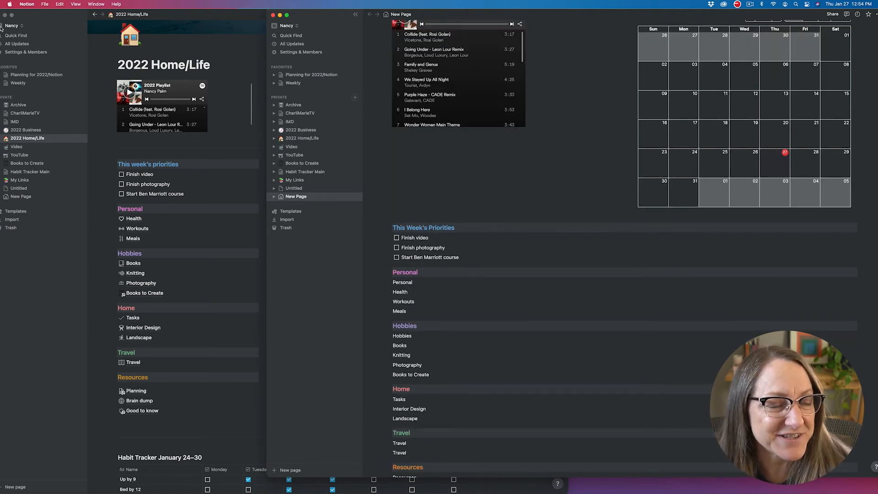
mouse_move(319, 21)
mouse_down()
mouse_move(540, 22)
mouse_move(321, 23)
mouse_up()
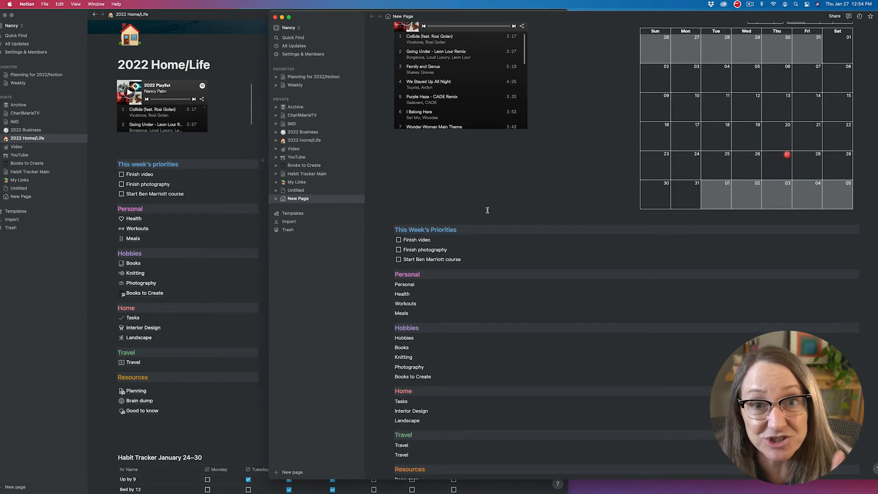
scroll(402, 209, down, 3)
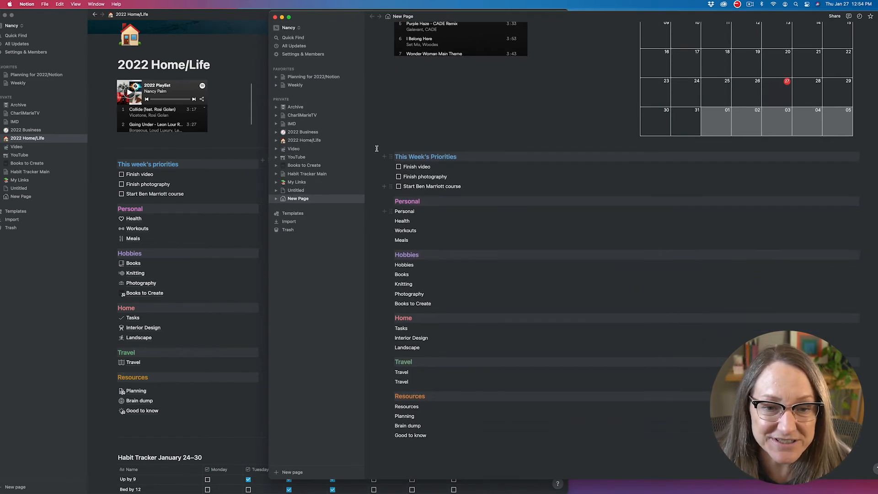
drag(382, 144, 459, 460)
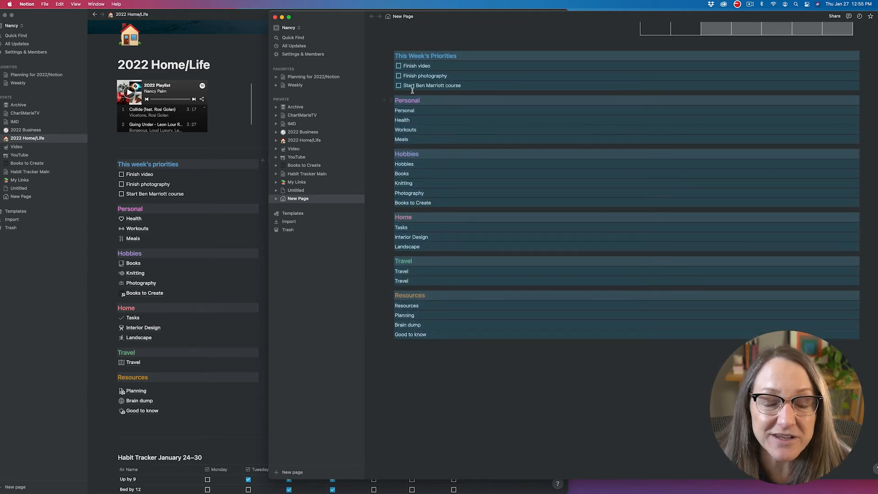
drag(388, 153, 393, 99)
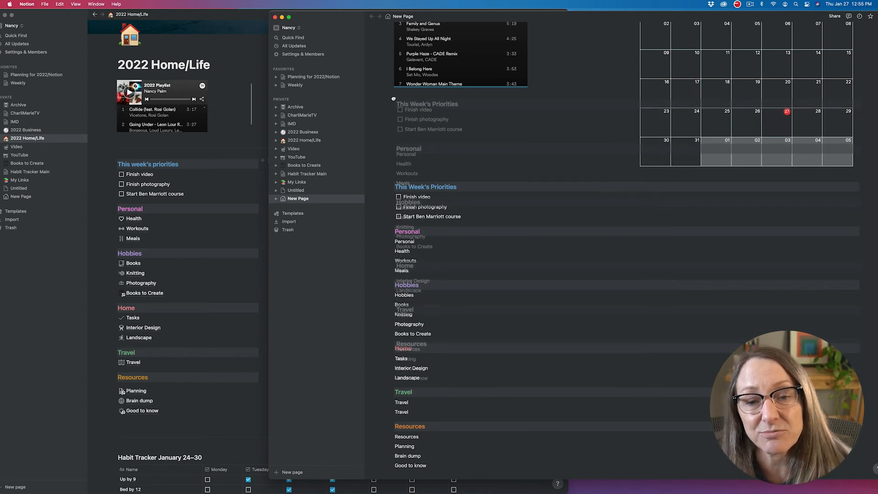
drag(393, 99, 393, 98)
click(715, 282)
scroll(715, 282, up, 3)
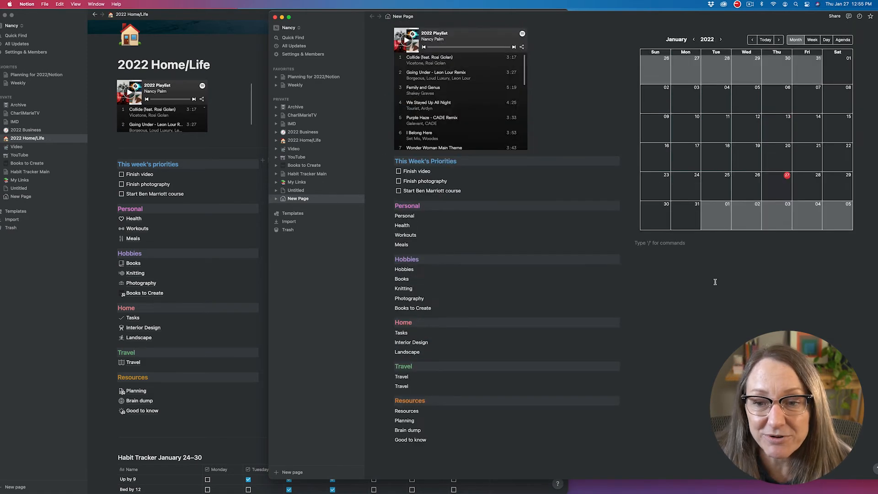
scroll(715, 282, up, 2)
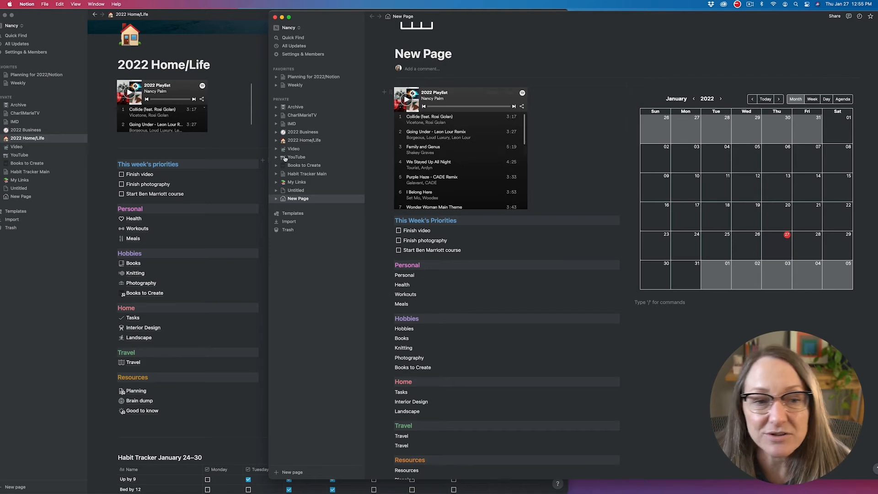
Shorten the playlist embed to about three tracks and add four blank lines between it and This Week's Priorities
drag(467, 207, 461, 154)
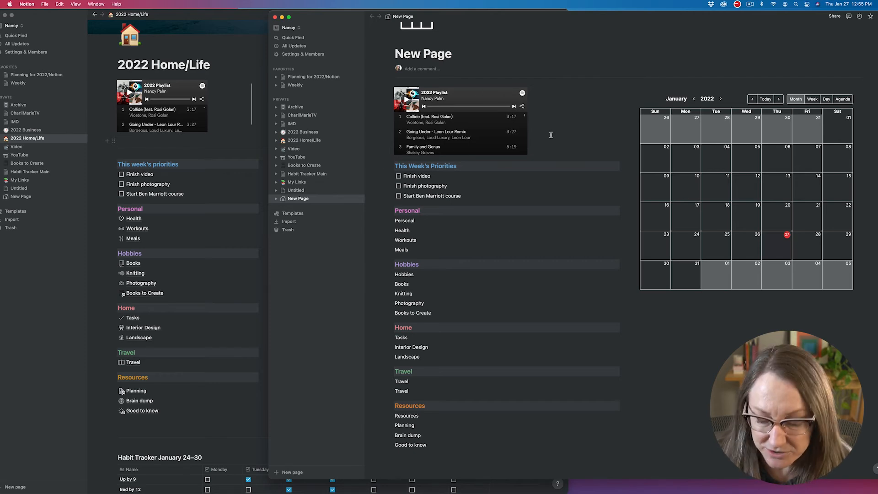
key(Return)
key(Return)
key(Return)
key(Return)
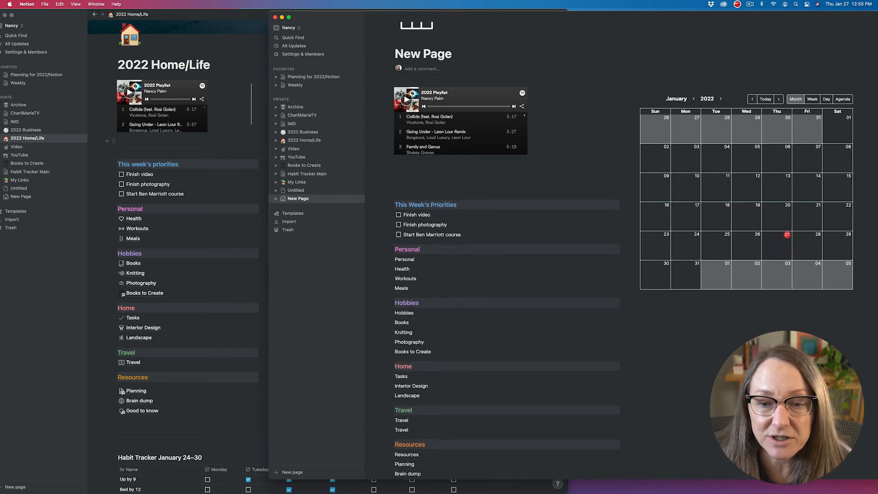
Check the 2022 Home/Life layout and insert a divider above the This Week's Priorities heading on the new page
click(302, 139)
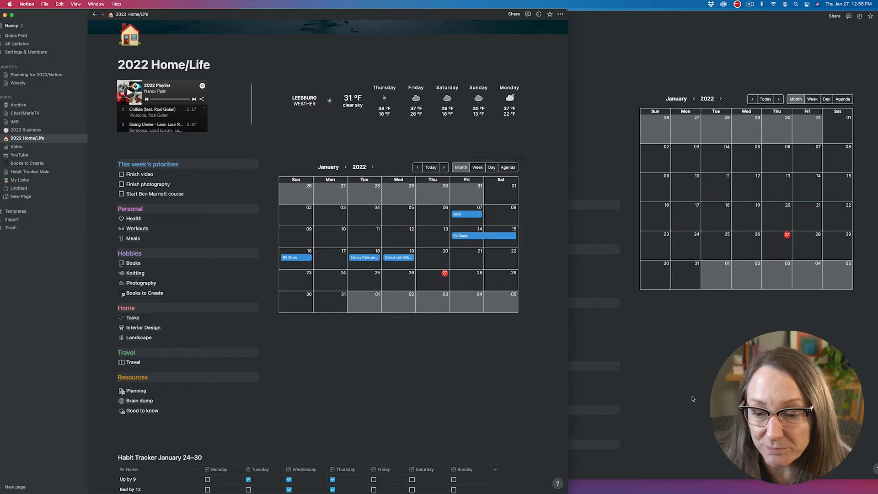
click(692, 400)
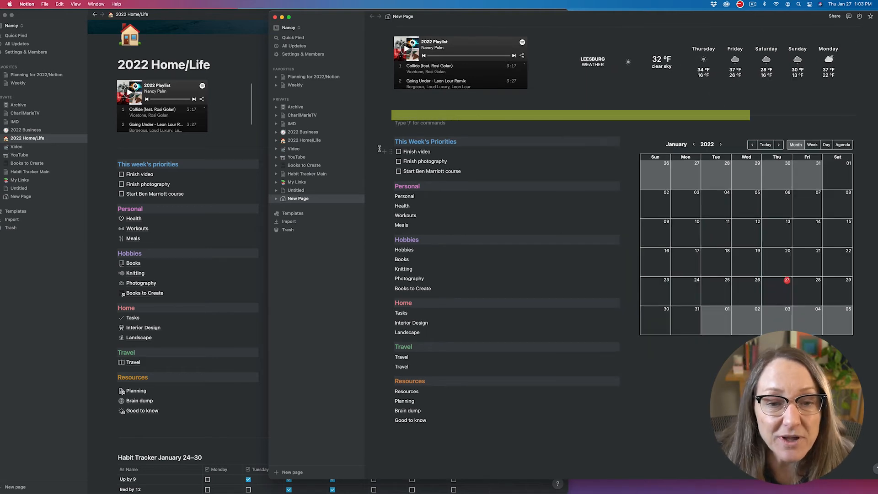
text(/div)
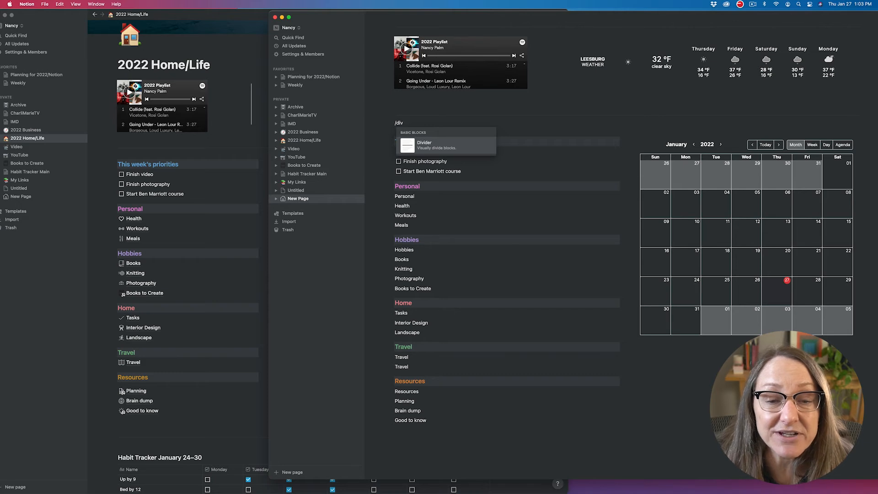
key(Return)
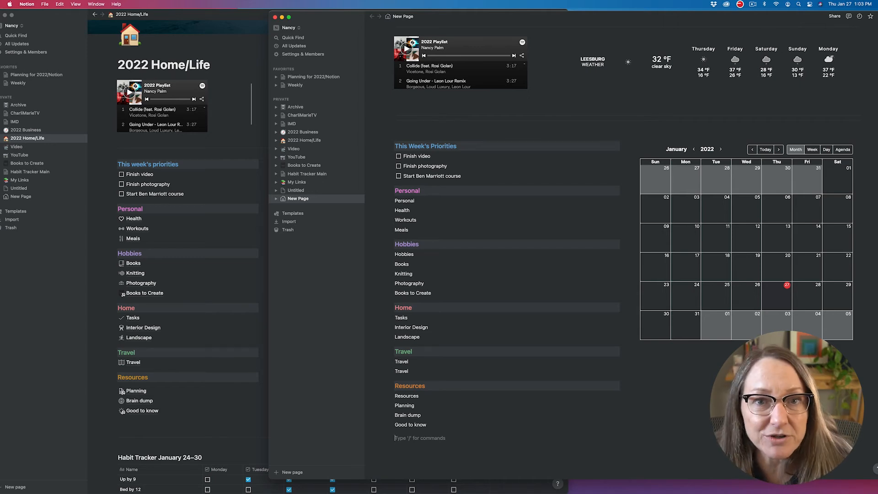
Insert an inline table database below the duplicate buttons on the Habit Tracker Main page and title it Habit Tracker example
scroll(488, 357, up, 3)
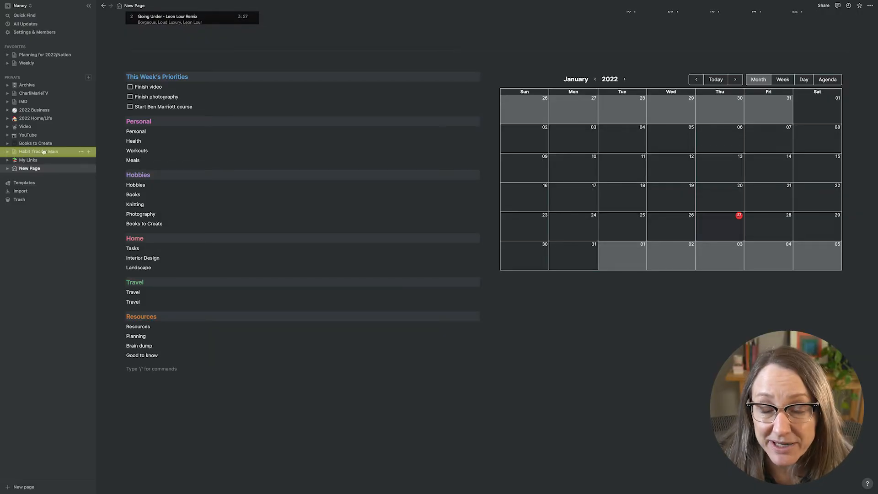
click(43, 152)
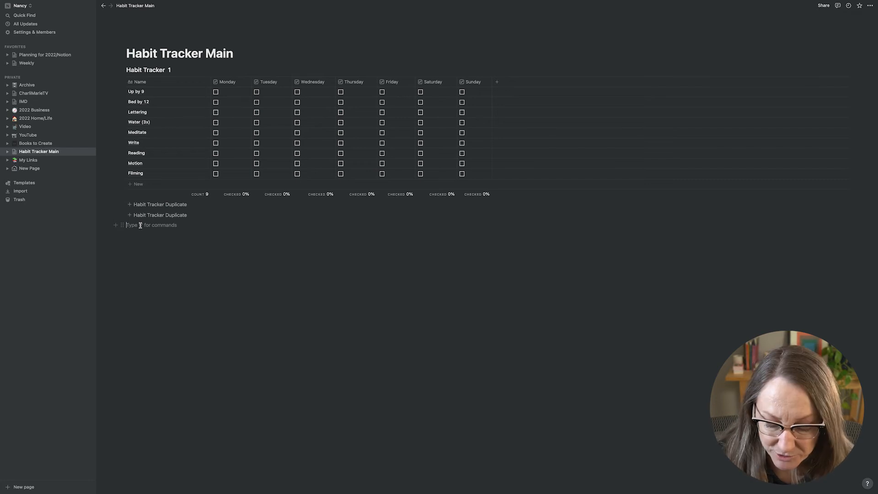
text(/inli)
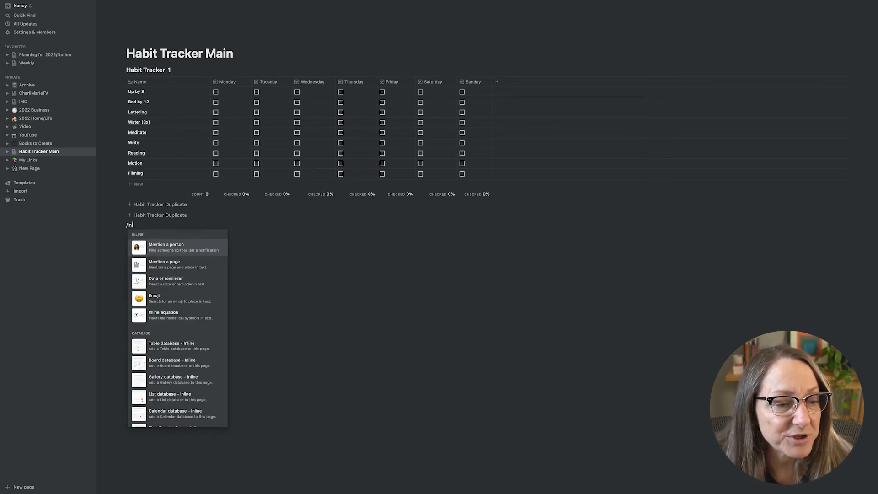
click(174, 345)
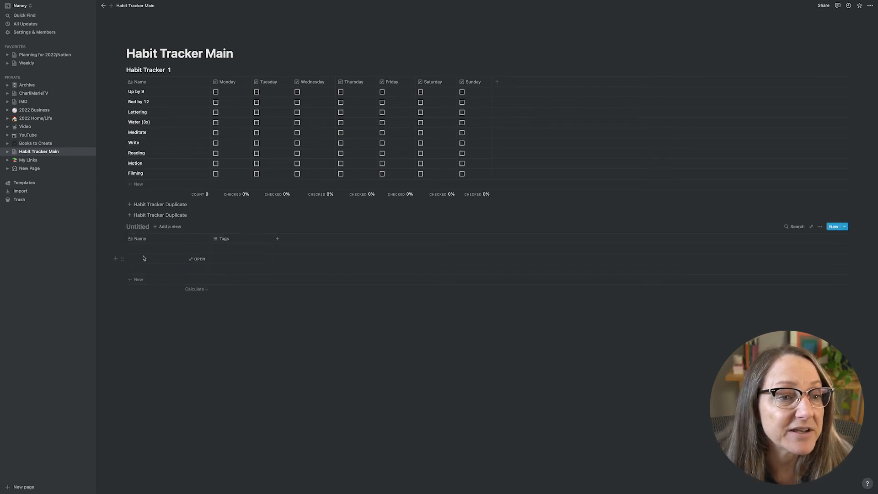
click(142, 227)
text(Habit Tracker)
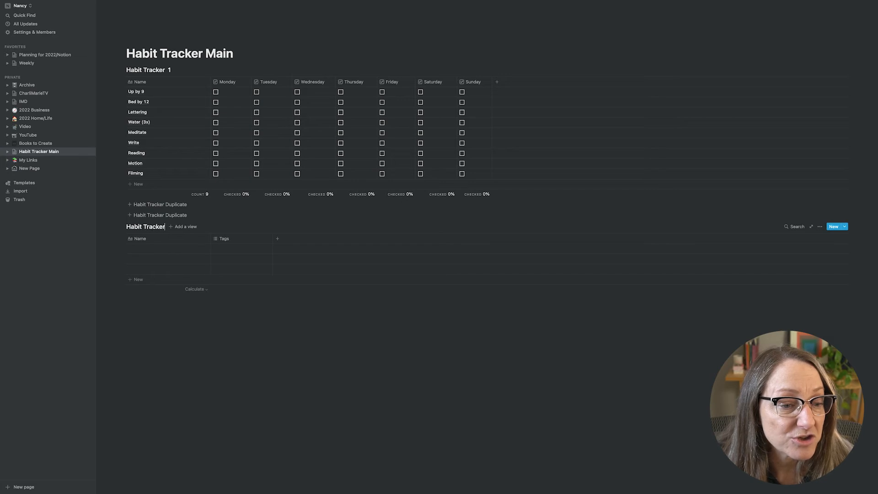
text( example)
Name the first row of the Habit Tracker example table Up by 9
click(145, 248)
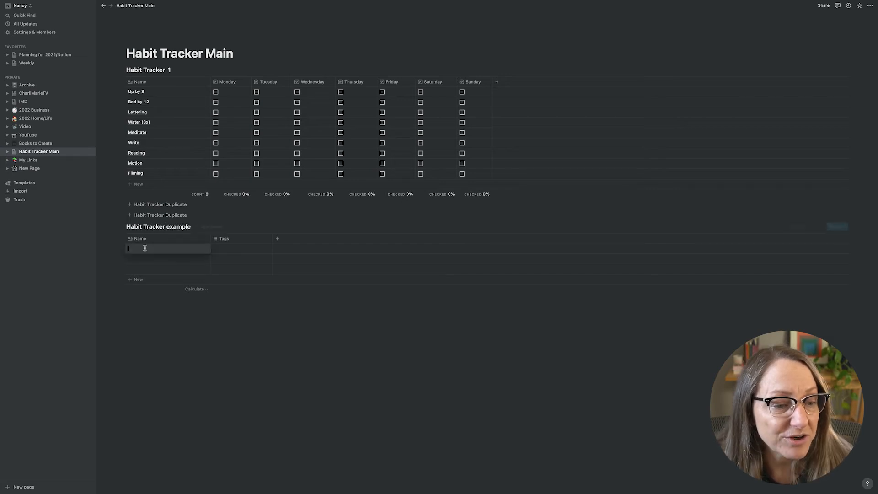
text(Up by )
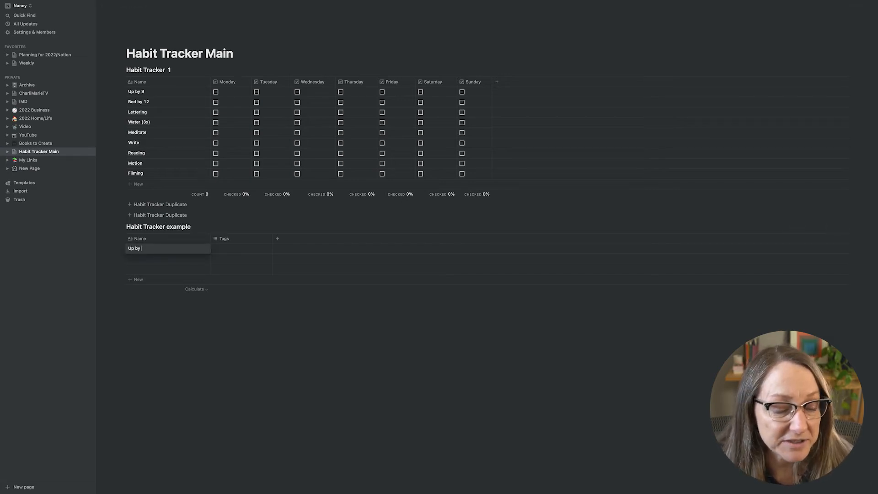
text(9)
key(Escape)
Change the Tags column of the example table to the Checkbox property type and rename it Monday
click(237, 239)
mouse_move(247, 275)
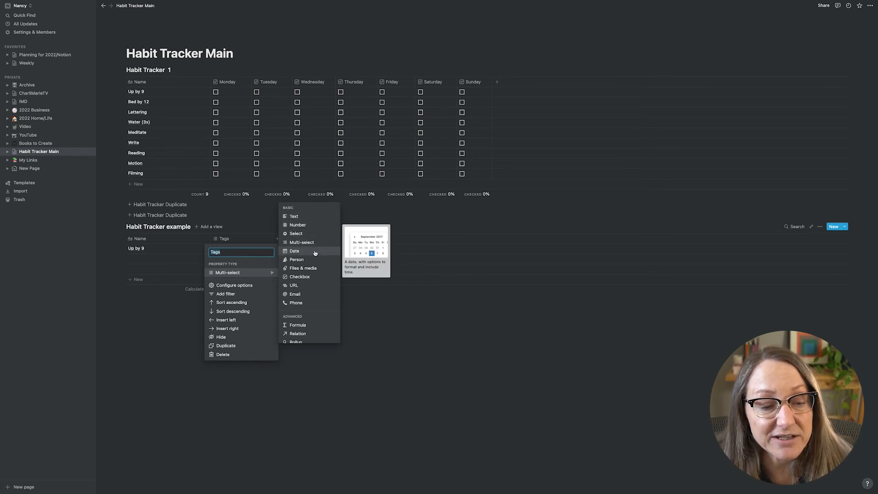
click(305, 276)
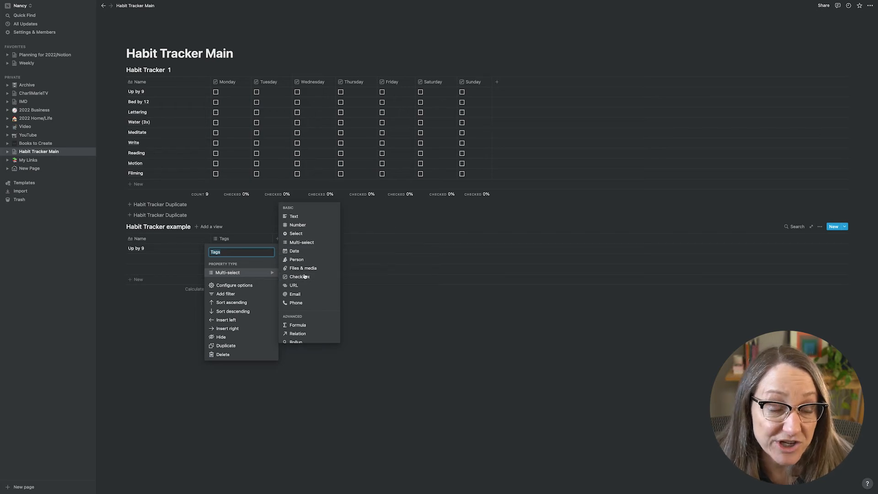
click(241, 236)
click(231, 251)
text(Monday)
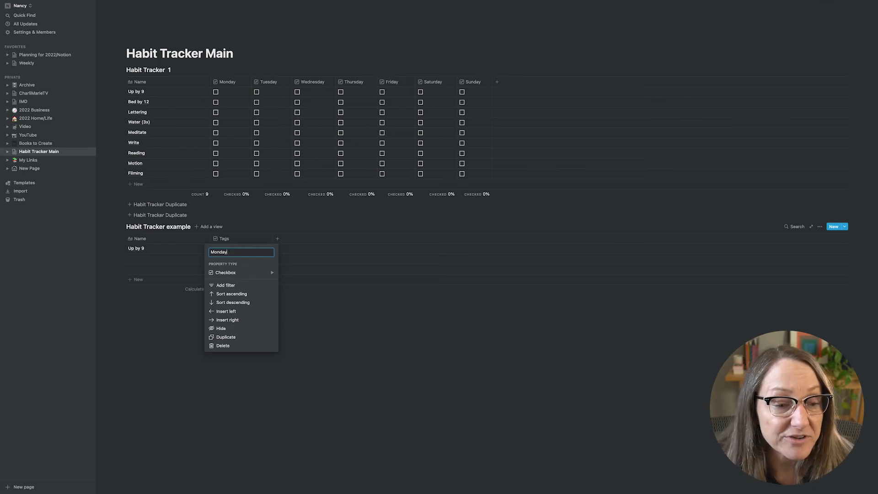
click(306, 240)
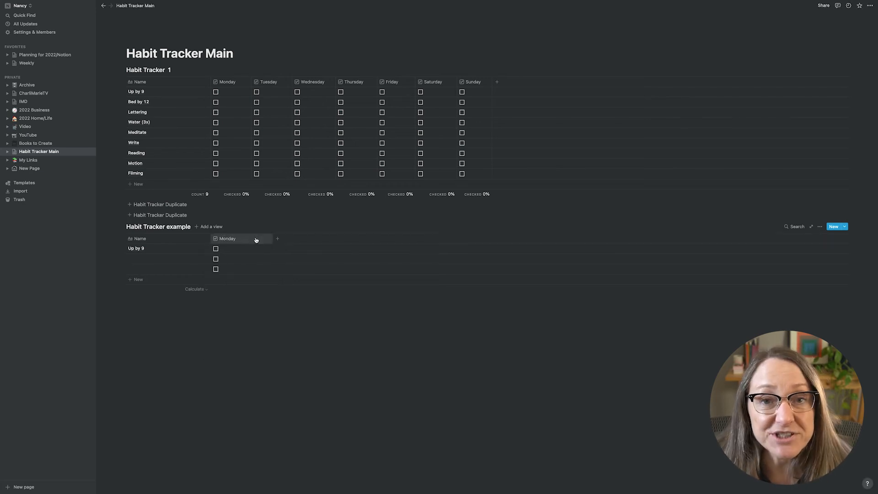
Add the remaining habit rows: Bed by 12, Lettering, Water (3x), Meditate, Write, Reading, Motion and Filming
click(153, 255)
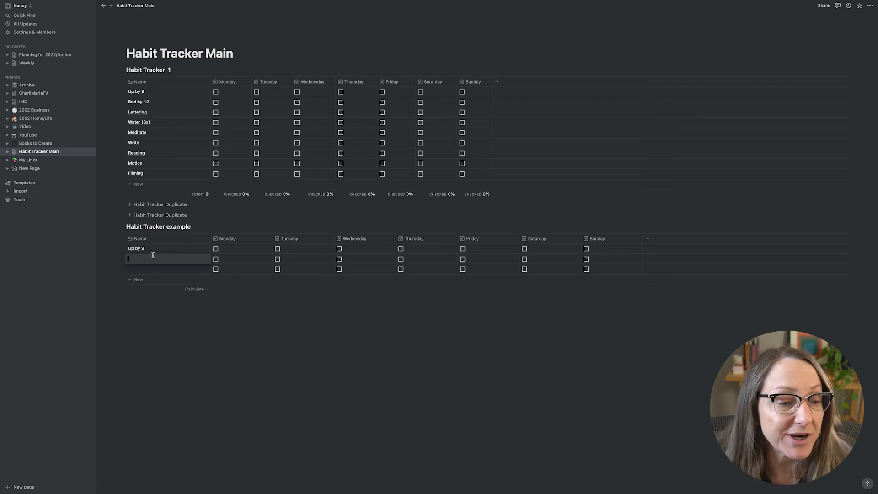
text(Bed by 112 Lettering Water (3x) Meditate Write Reading Motion Filming)
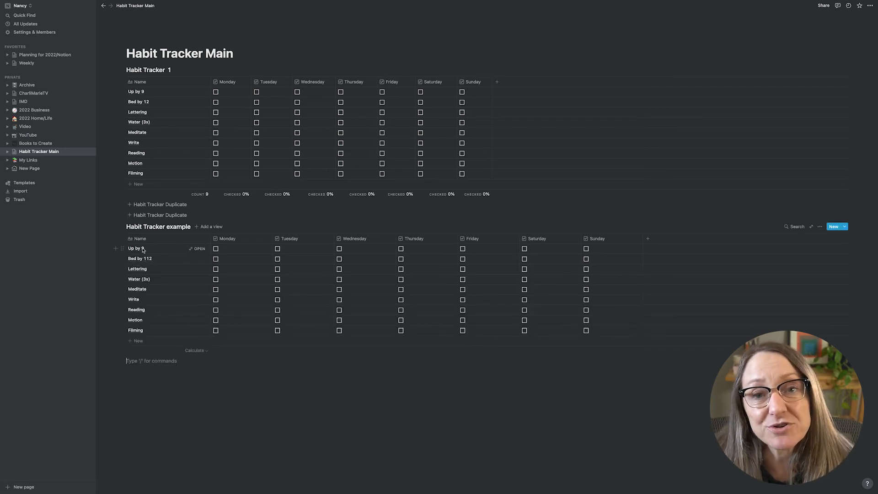
Open the Up by 9 row as a page, add the sample text dldld to its body and close it
click(196, 249)
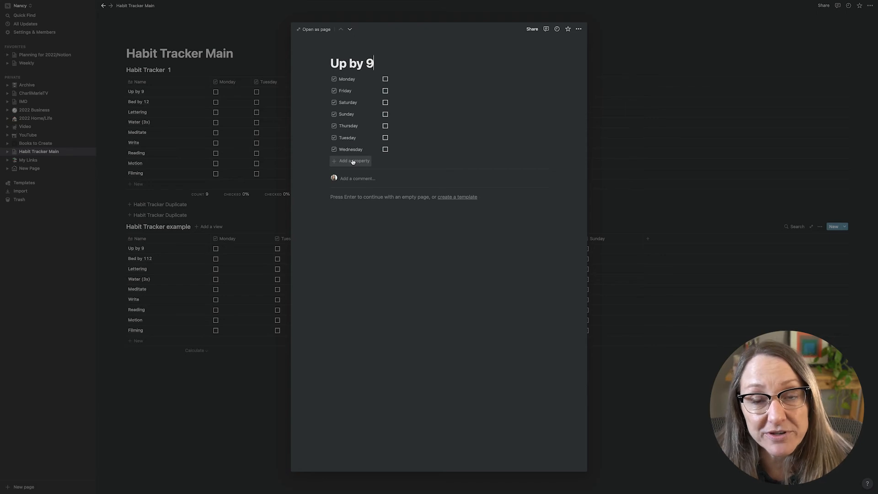
click(345, 198)
text(dldld)
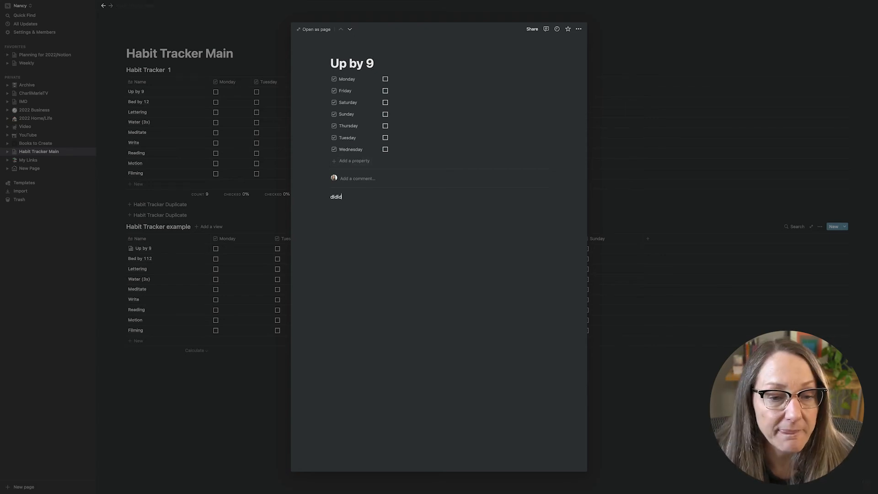
click(210, 359)
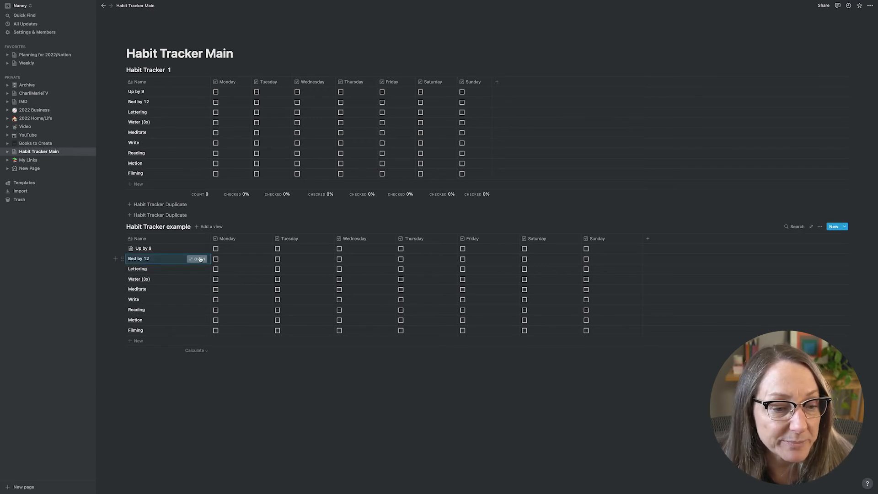
Create a template from the Bed by 12 row's page and title it Journal
click(199, 259)
click(453, 197)
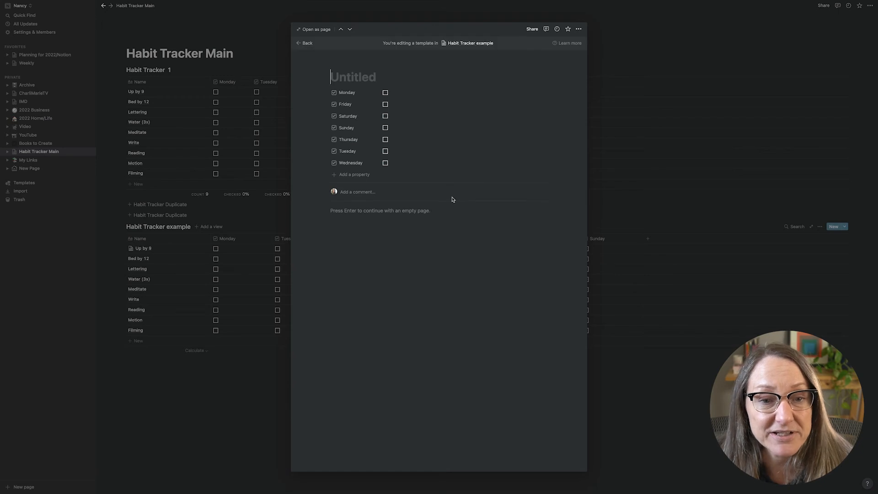
text(Journal)
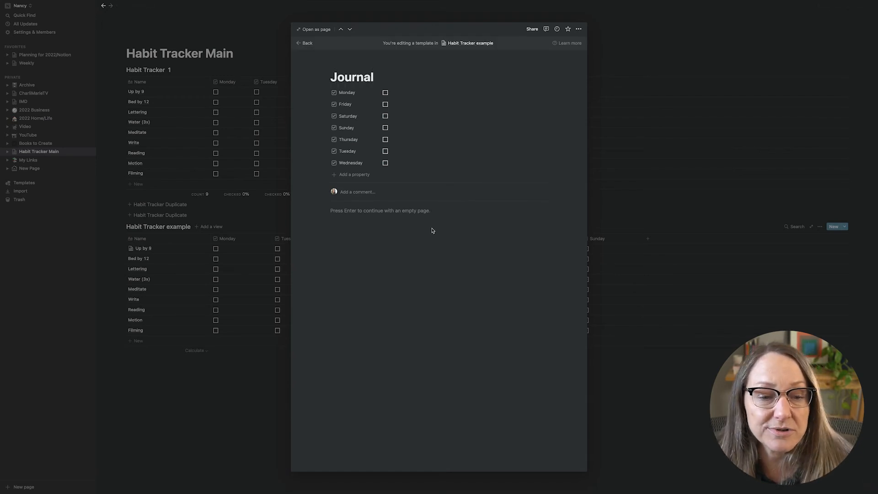
Write the prompts "What went well today?", "What are you grateful for" and "What do you want to do tomorrow?" in the Journal template's body
click(344, 213)
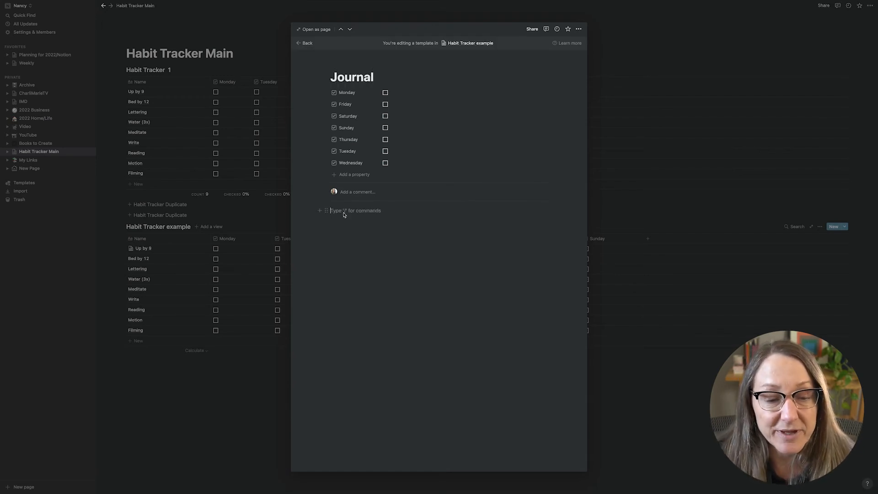
text(What went well today?)
key(Return)
text(What are you gra)
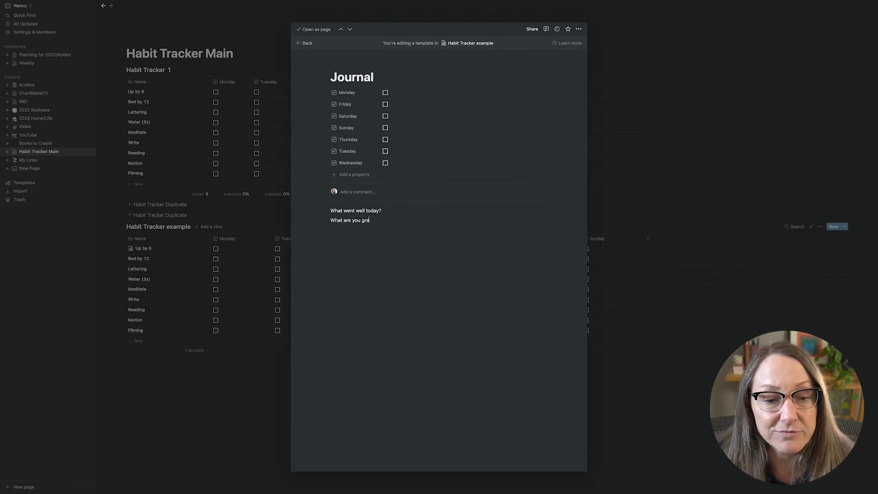
text(teful for)
key(Return)
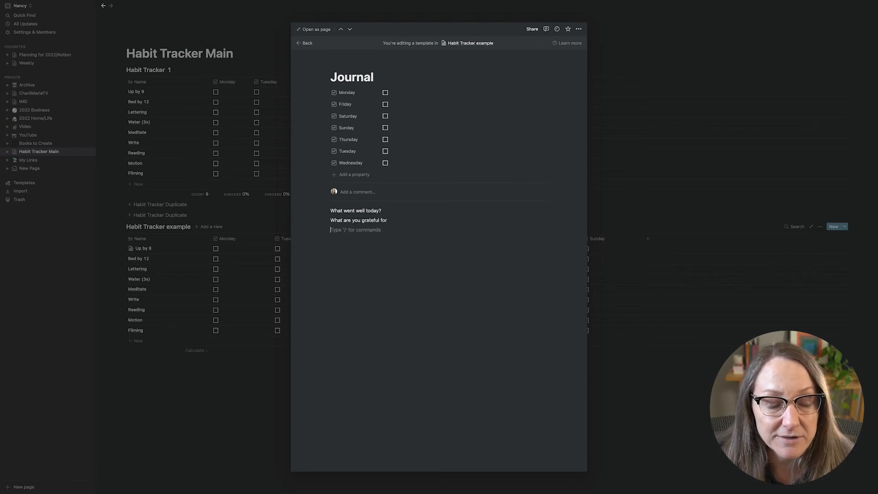
text(WHat do you )
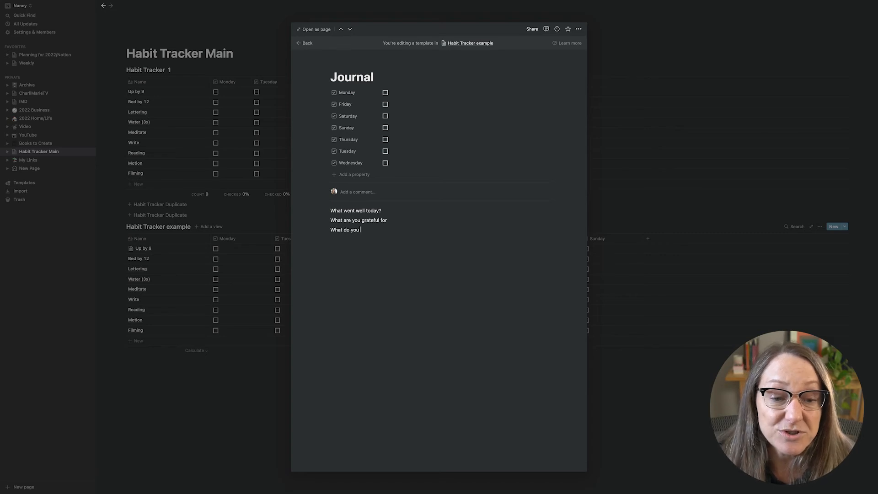
text(want to do tomor)
Turn all three journal prompts into Heading 3 blocks
key(super+a)
key(super+a)
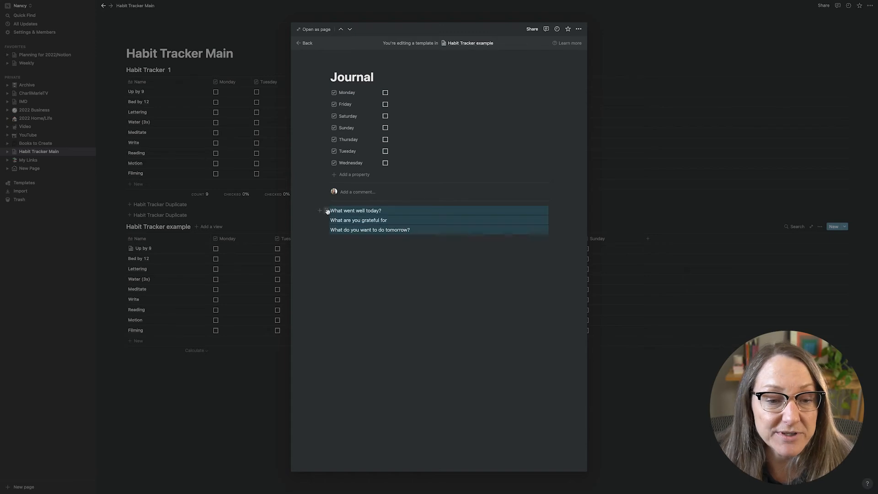
click(326, 211)
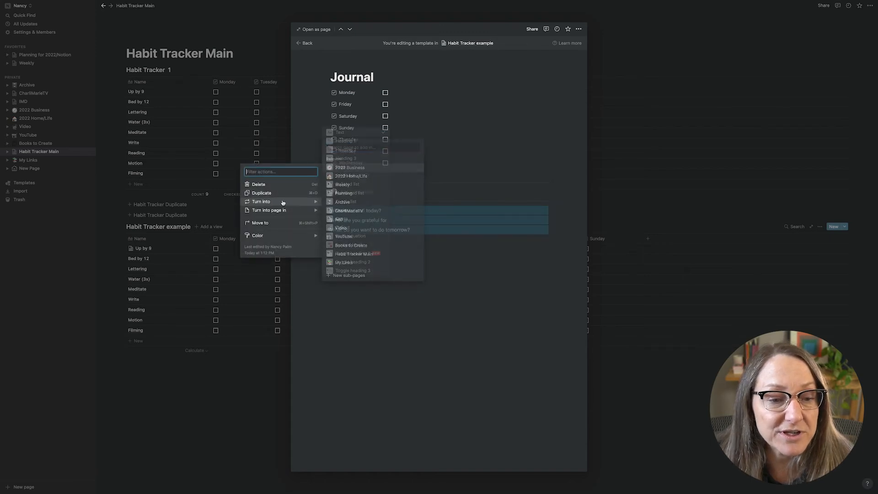
click(309, 188)
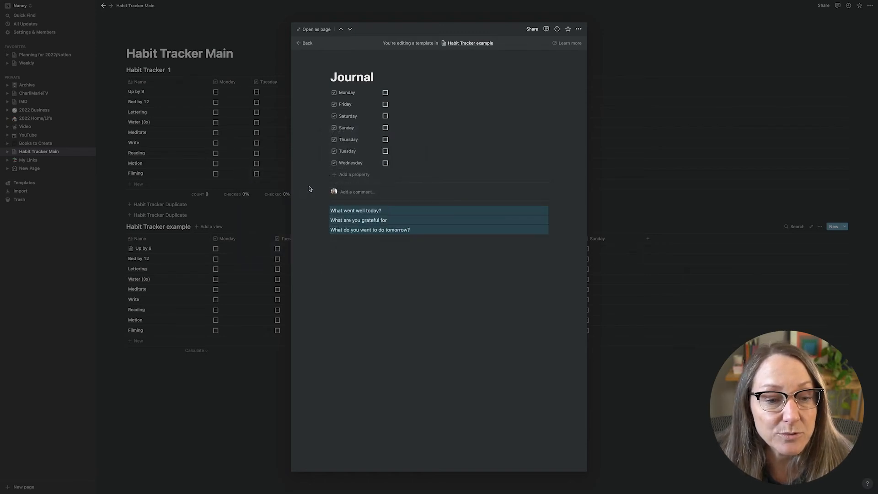
click(326, 210)
mouse_move(286, 202)
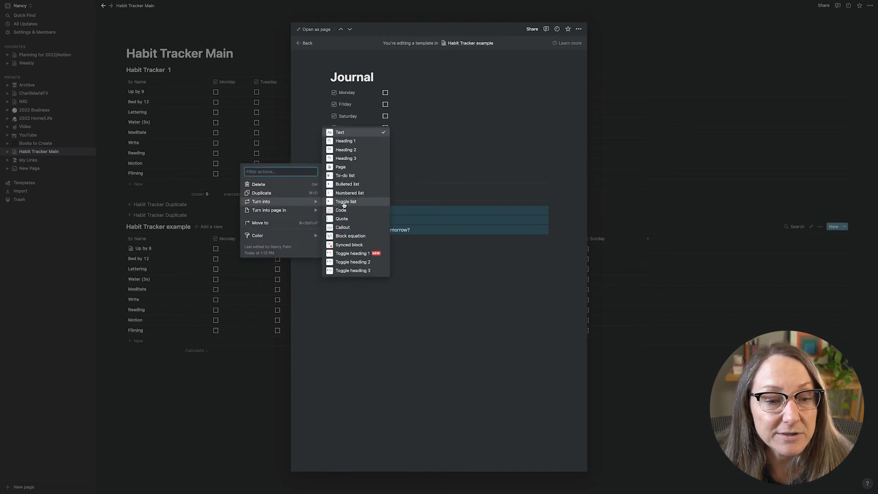
click(346, 158)
Add blank lines beneath each journal prompt heading and close the template
click(403, 214)
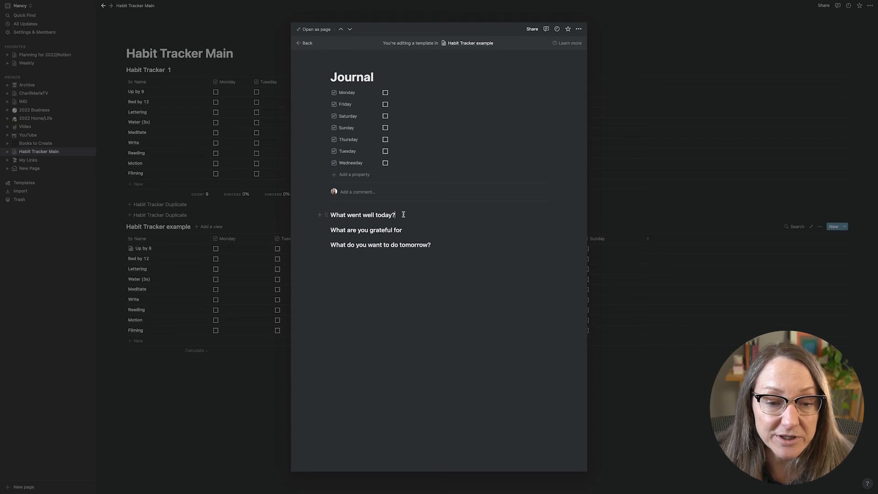
key(Return)
click(402, 249)
key(Return)
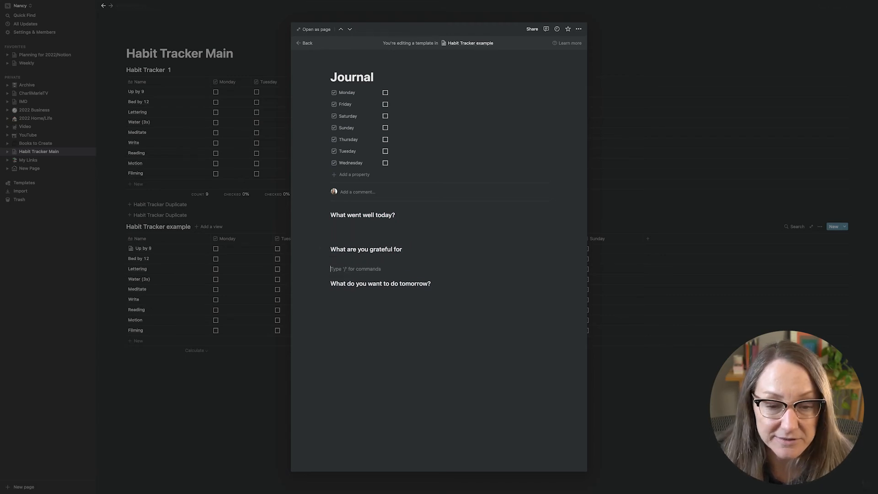
click(445, 284)
key(Return)
click(201, 269)
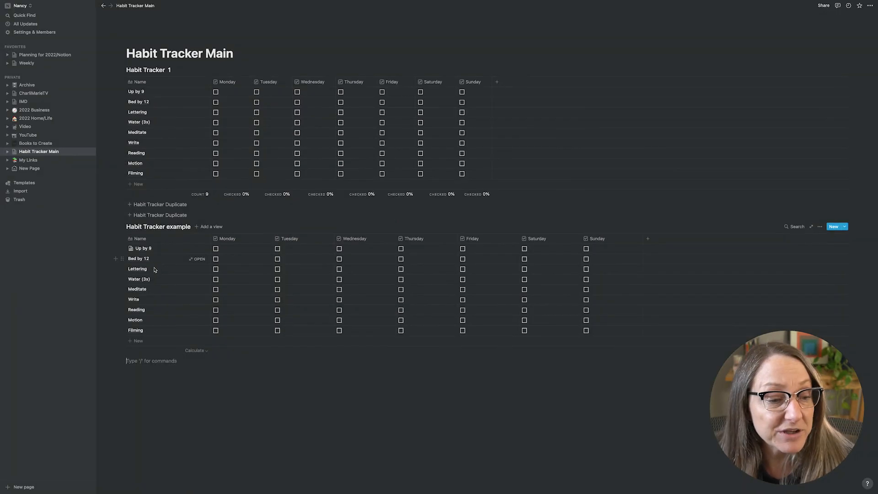
Open the Lettering row of the example table as a page, apply the Journal template and close it
click(201, 270)
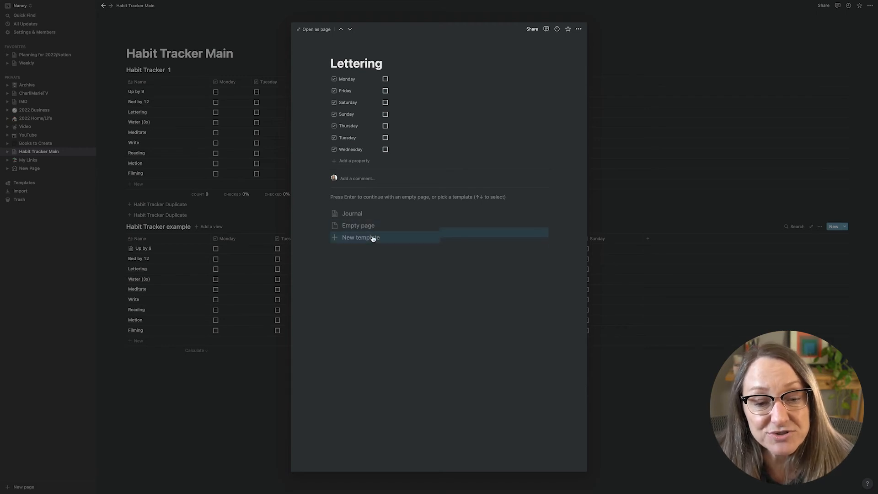
click(351, 214)
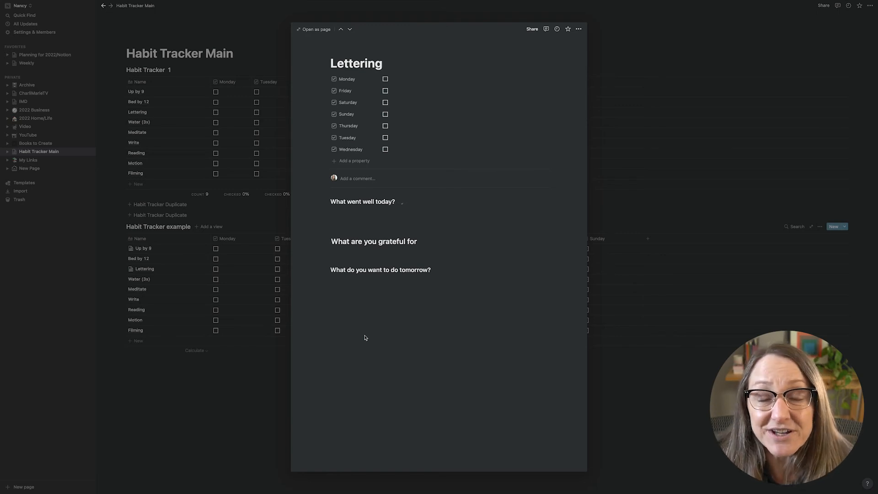
key(Escape)
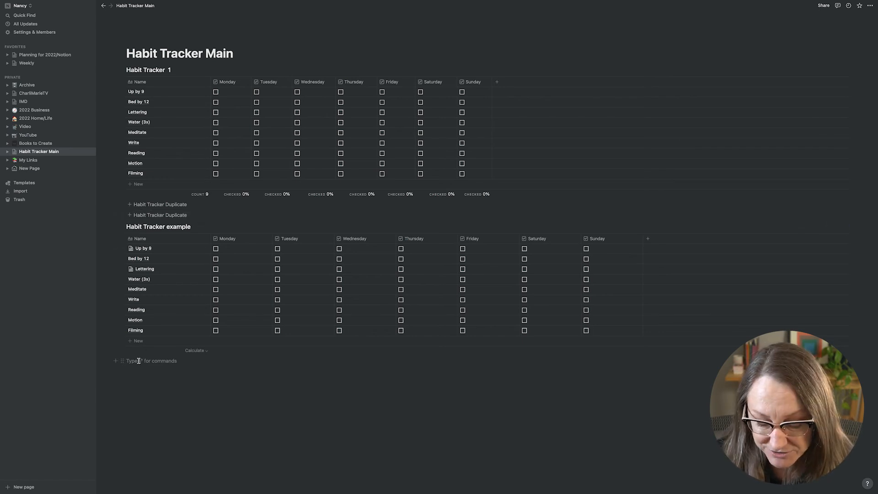
Insert a template button below the Habit Tracker example table and remove the default to-do from its template
text(/)
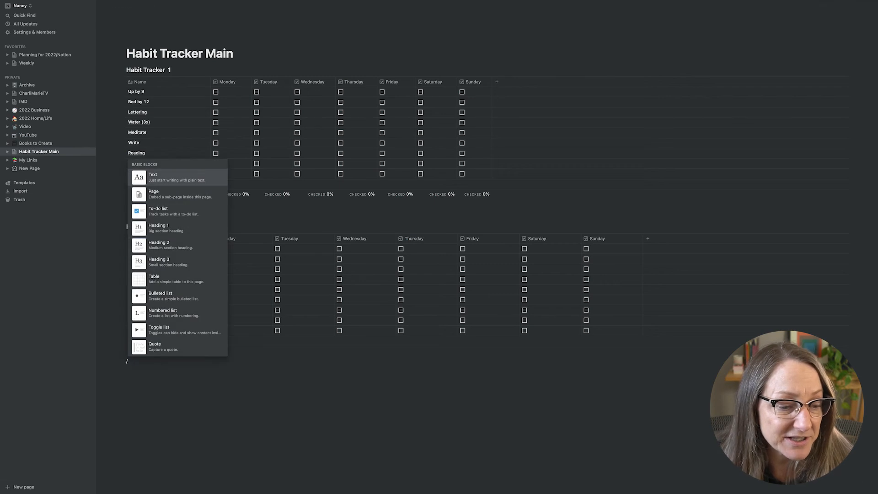
text(tem)
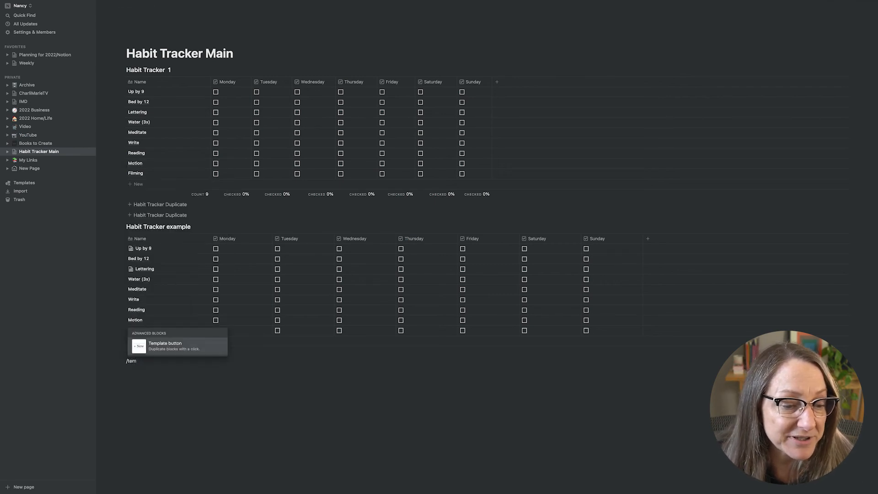
click(177, 348)
scroll(175, 360, down, 2)
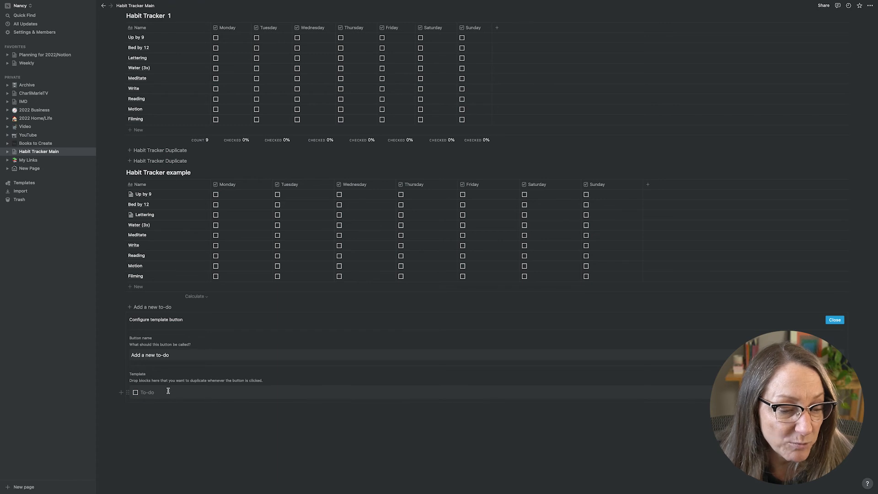
drag(169, 390, 107, 391)
key(BackSpace)
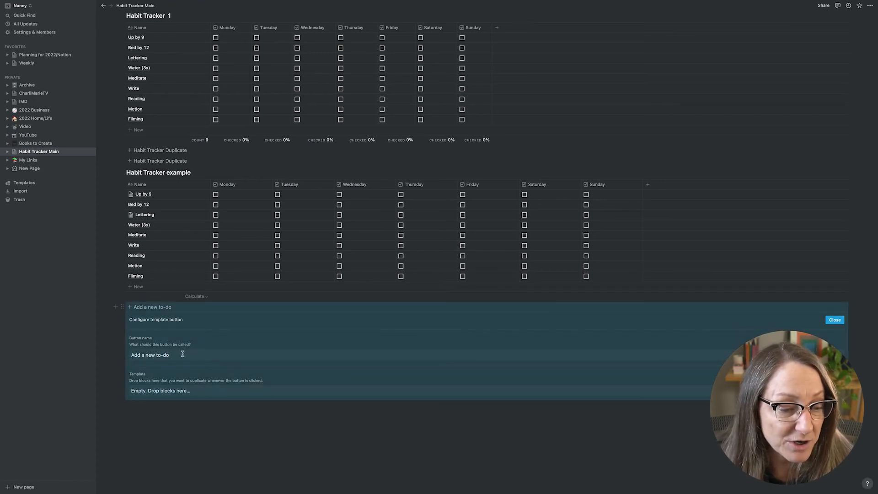
Name the template button Habit Tracker Example, place the Habit Tracker example table in its template and close the configuration
drag(184, 355, 132, 354)
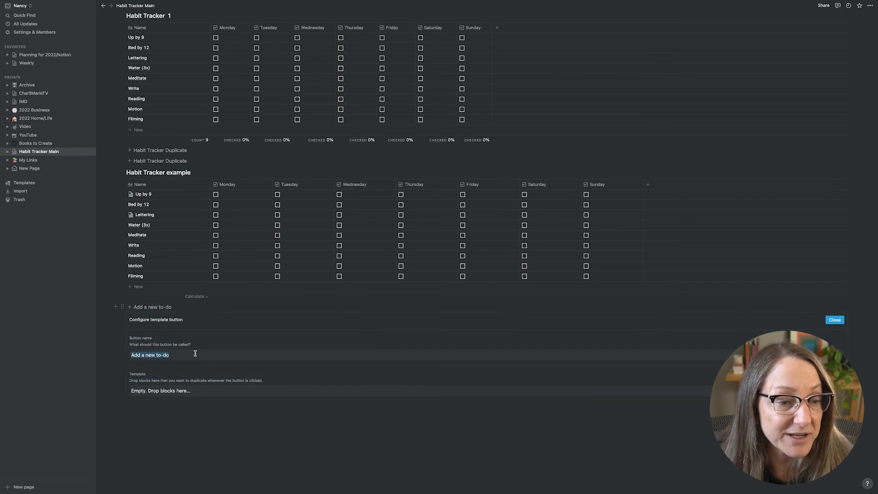
text(Habit Treac)
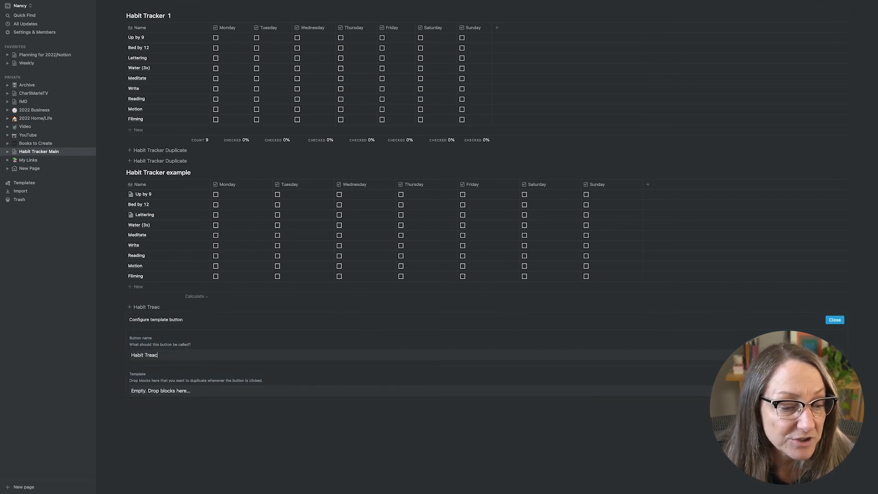
key(BackSpace)
key(BackSpace)
key(BackSpace)
text(acker Example)
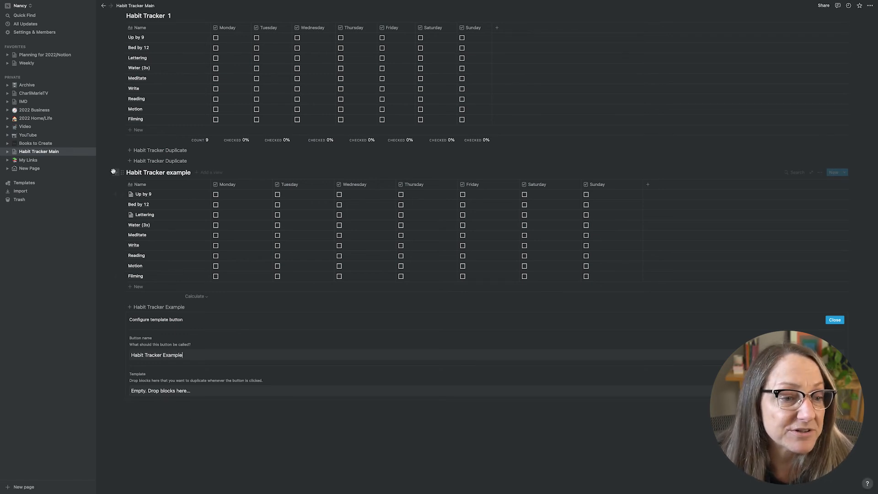
drag(122, 172, 158, 383)
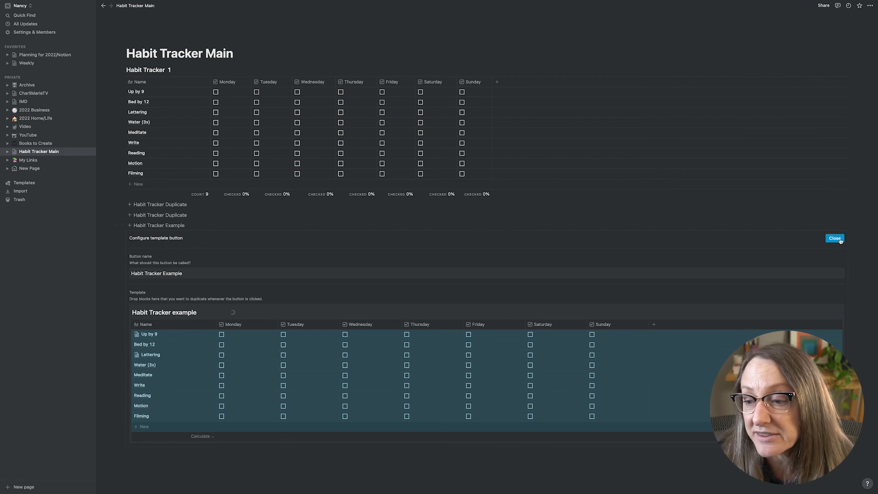
click(834, 238)
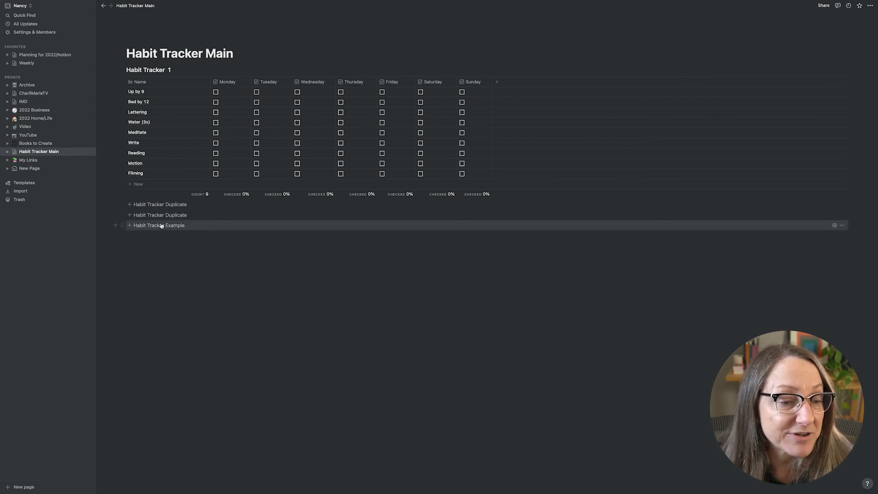
Move the Habit Tracker Example button to New Page and use it there to generate the habit tracker table
drag(121, 225, 17, 170)
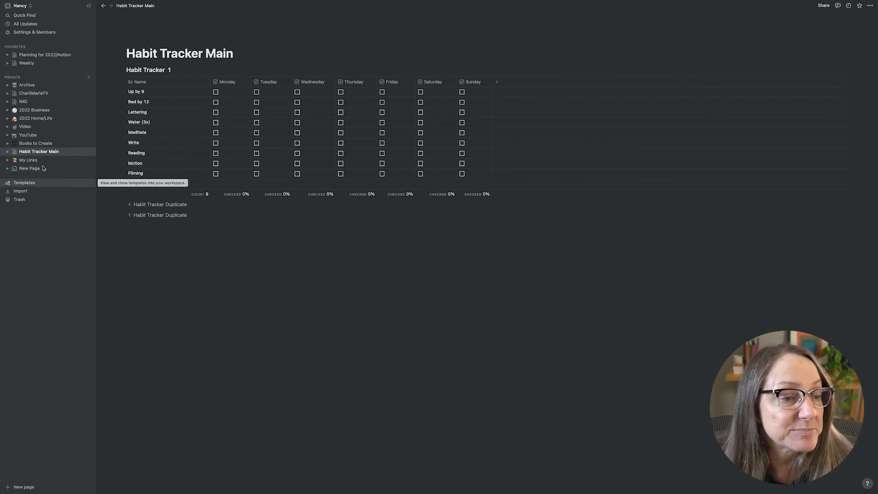
click(34, 168)
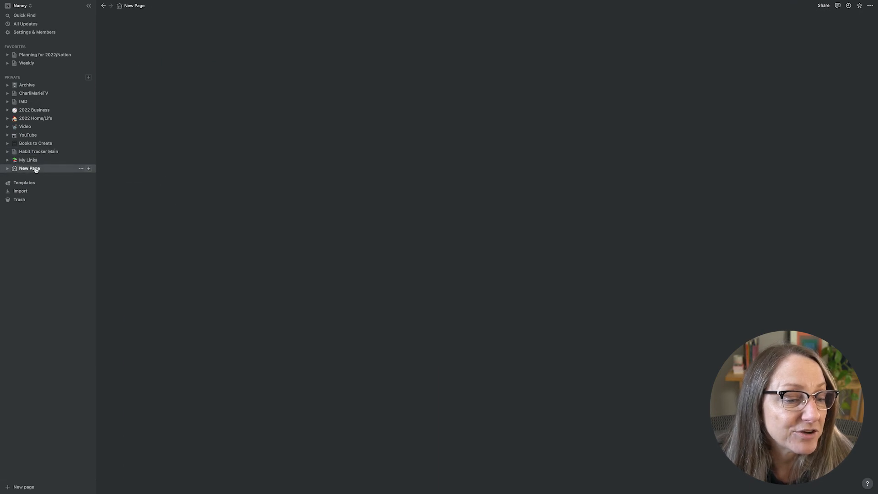
scroll(278, 262, down, 6)
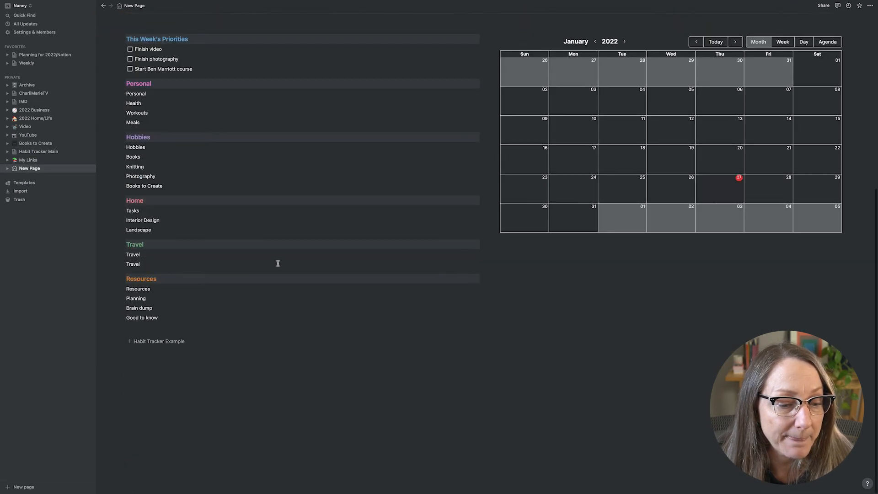
click(148, 342)
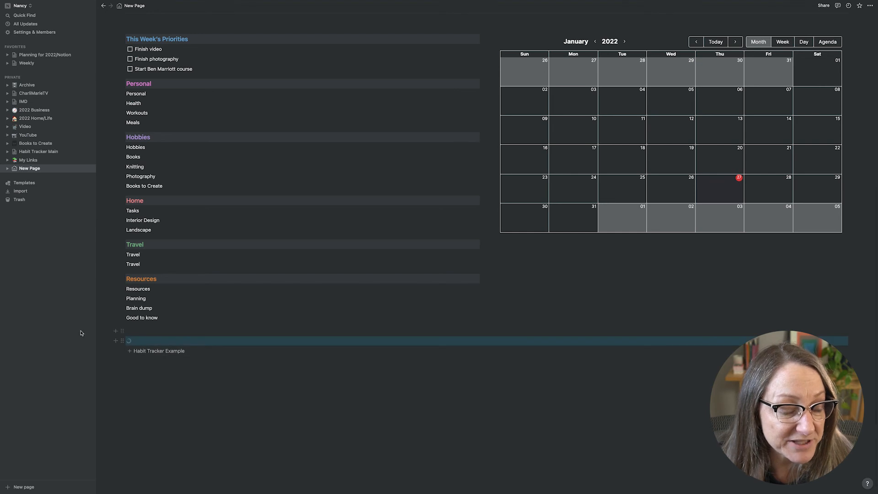
scroll(135, 343, down, 3)
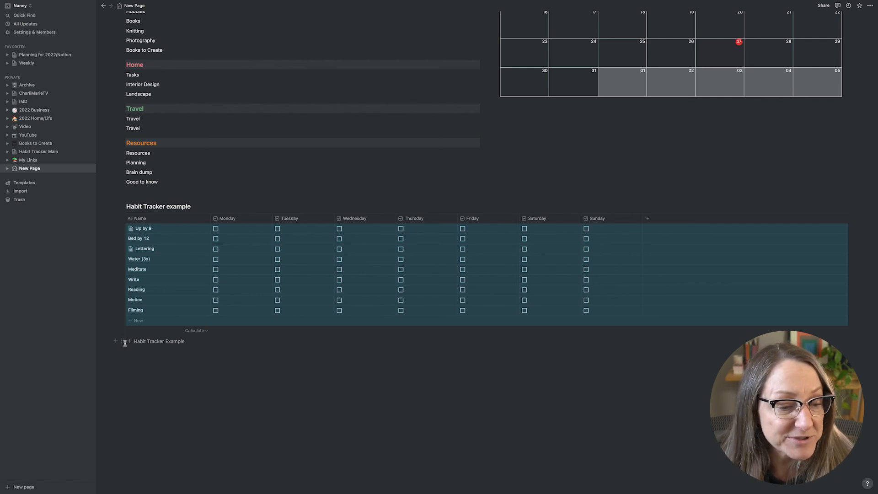
Delete the Habit Tracker Example button below the table on New Page
click(123, 341)
click(59, 314)
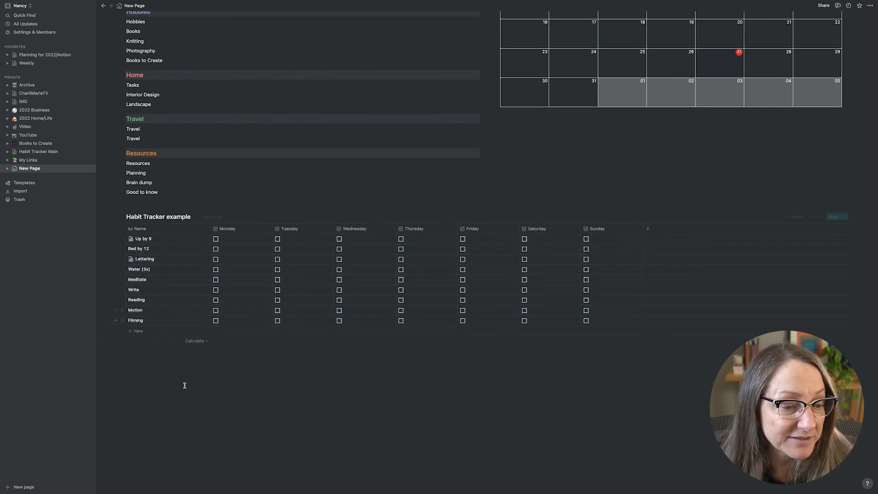
Review the tracker on the Habit Tracker Main page, then the full New Page layout
click(45, 152)
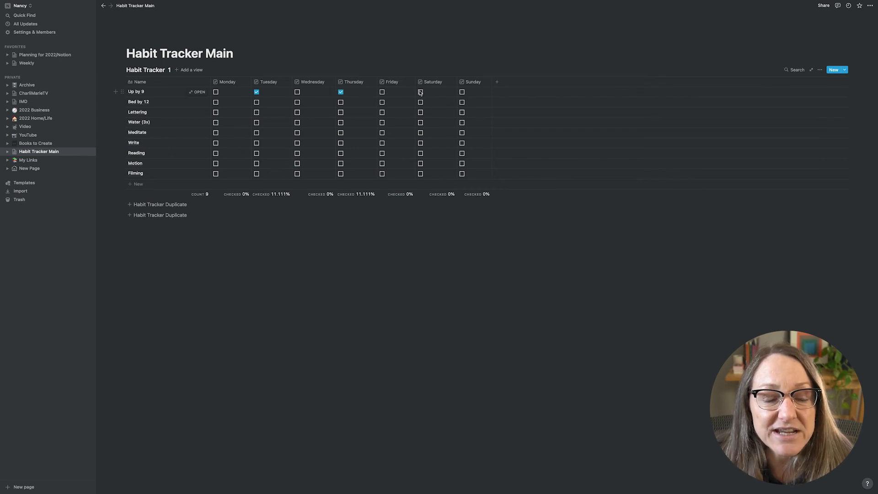
click(36, 170)
scroll(255, 280, down, 10)
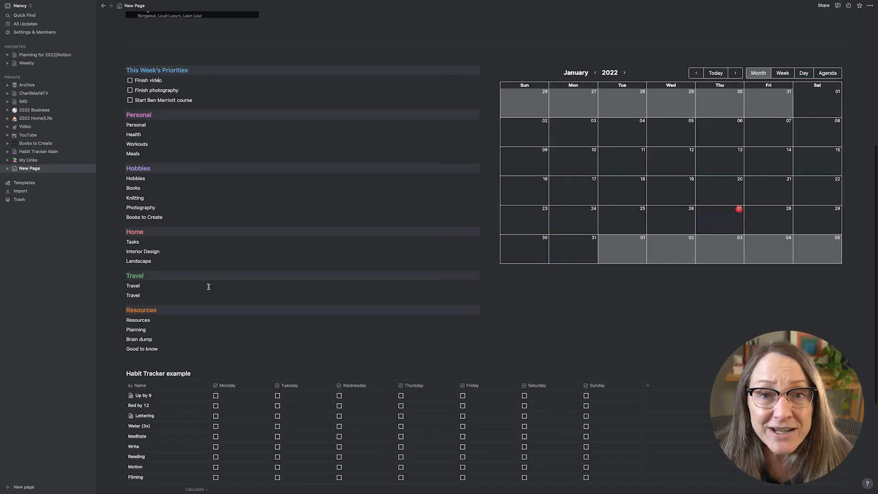
scroll(209, 287, up, 3)
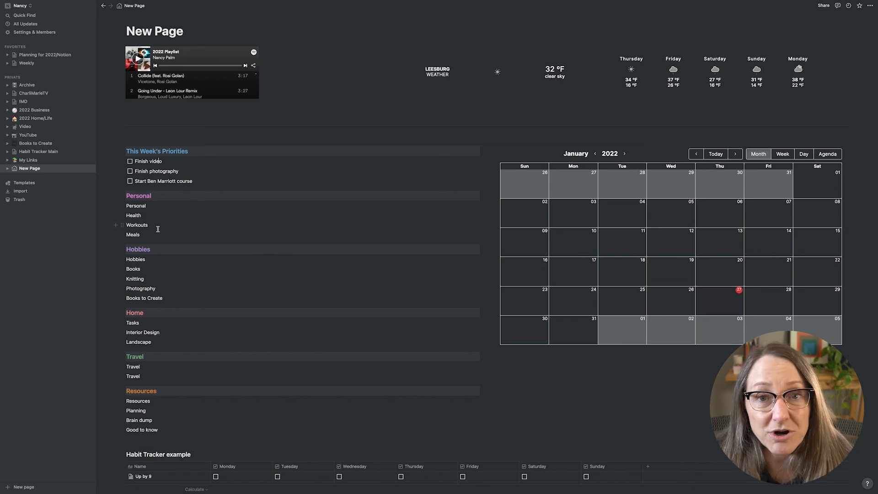
Turn the Workouts line in the Personal section into a page
click(122, 225)
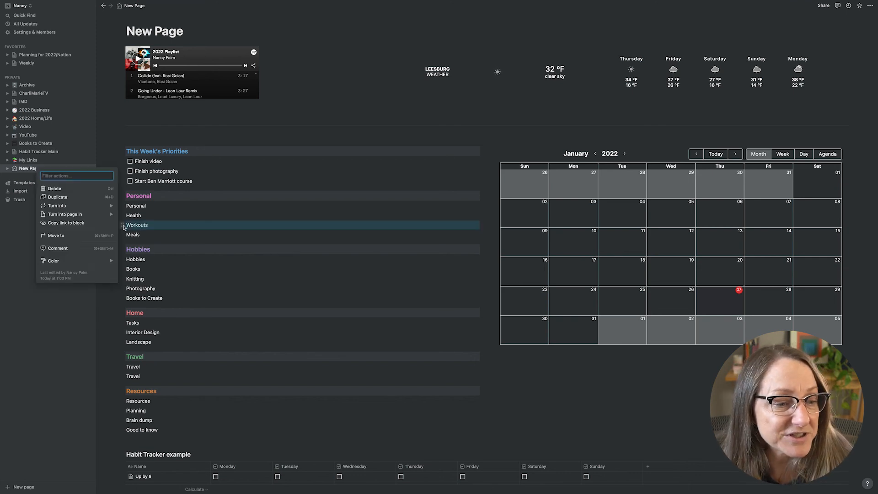
mouse_move(73, 208)
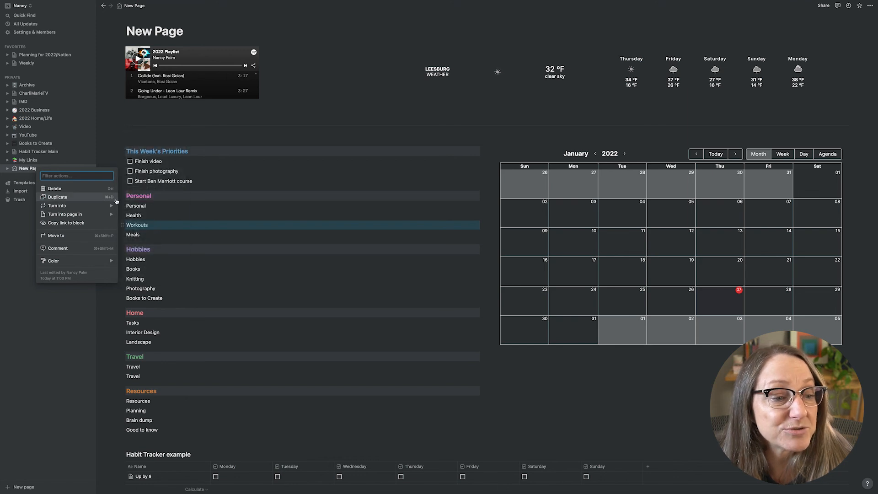
click(137, 171)
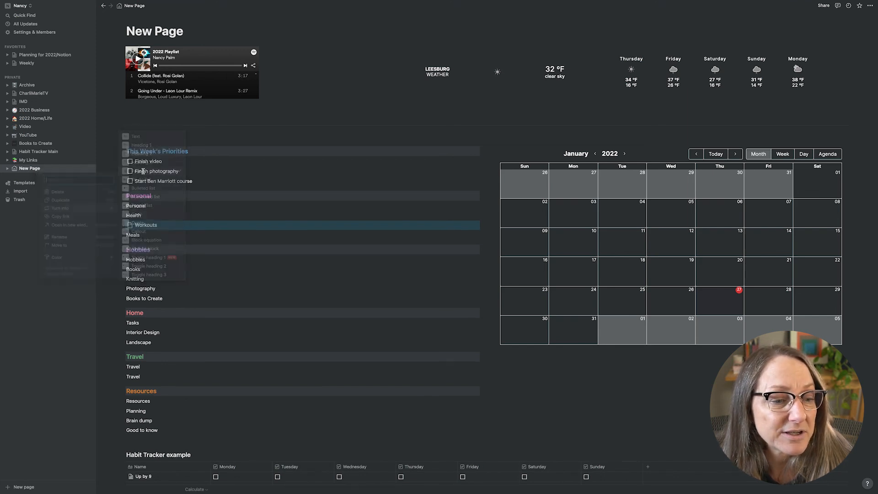
Start the Workouts page as an empty page with icon and give it an Unsplash barbell-lifting cover found by searching for "fitness"
click(146, 225)
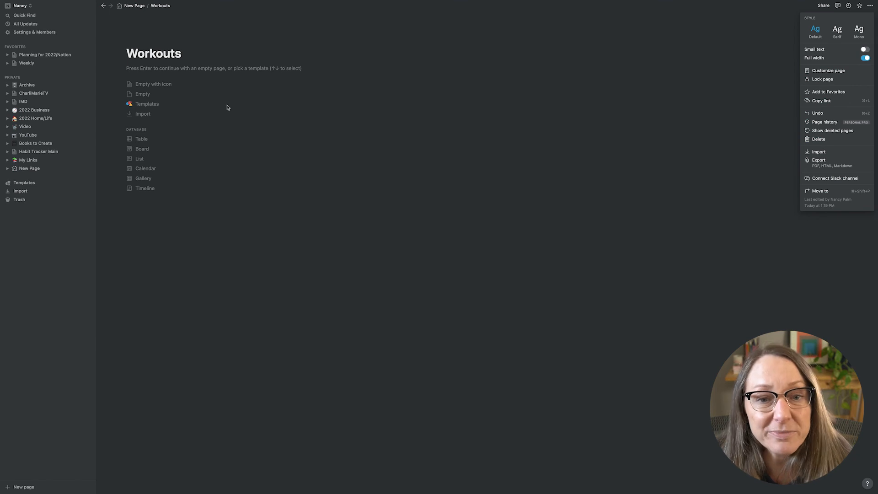
click(151, 84)
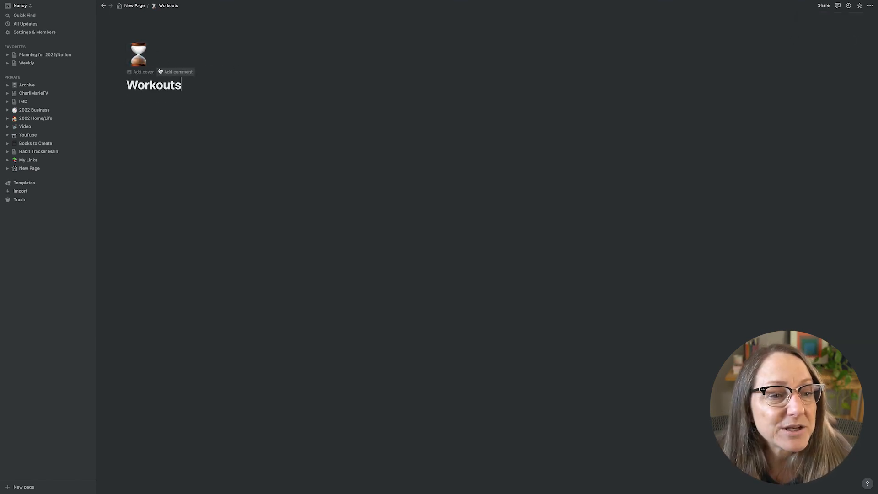
click(142, 72)
click(822, 150)
click(776, 164)
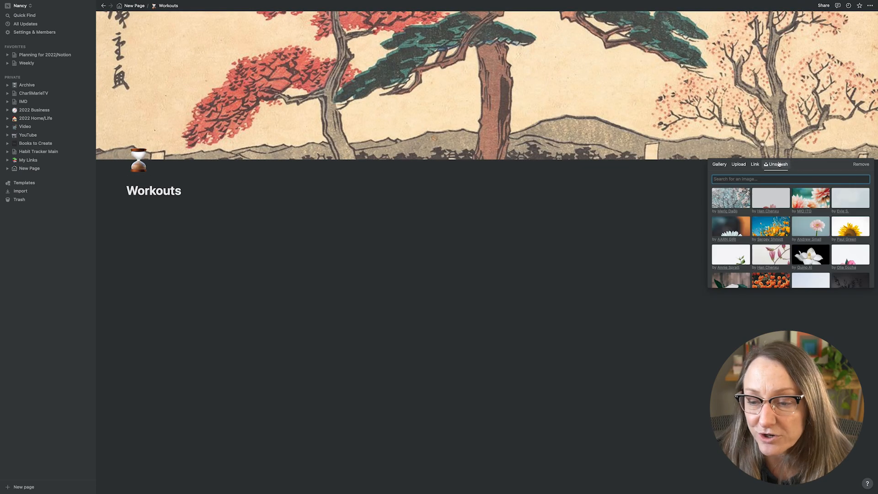
text(fitness)
click(850, 197)
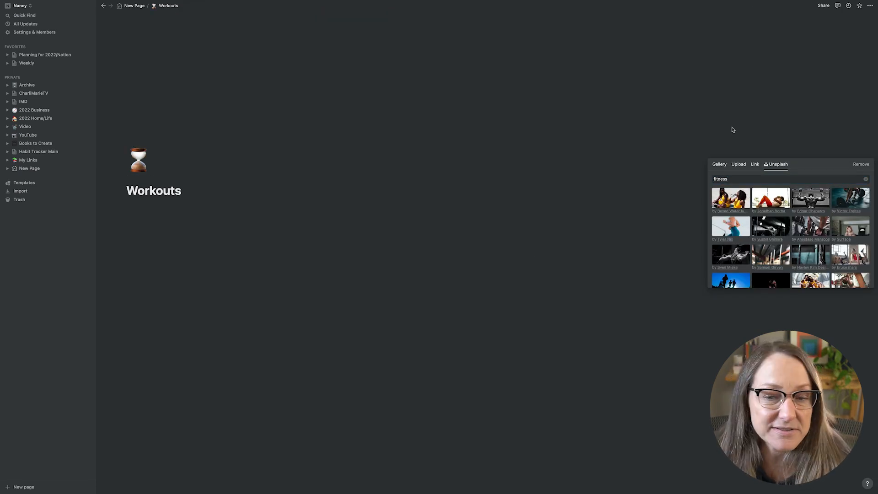
click(785, 149)
Remove the hourglass icon from the Workouts page and start an empty line below the title
click(140, 160)
click(192, 177)
click(157, 212)
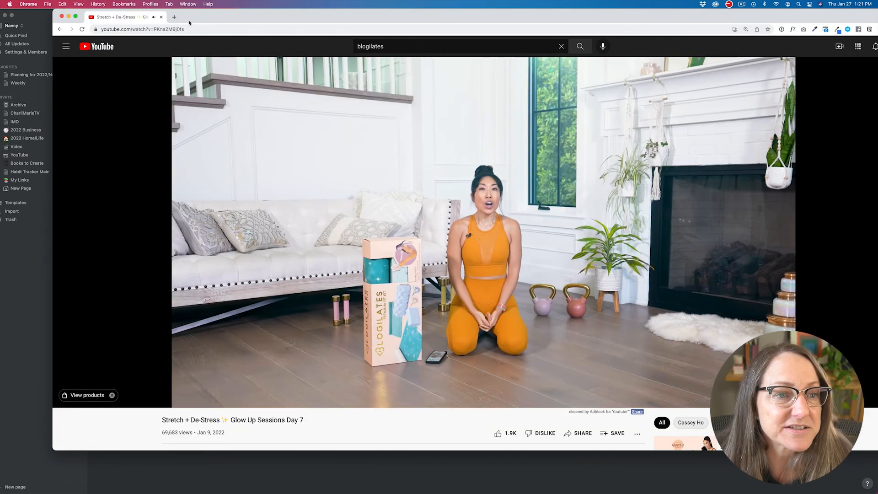
Copy the link of the open "Stretch + De-Stress" Day 7 YouTube video and embed it as a video on the Workouts page in Notion
click(193, 29)
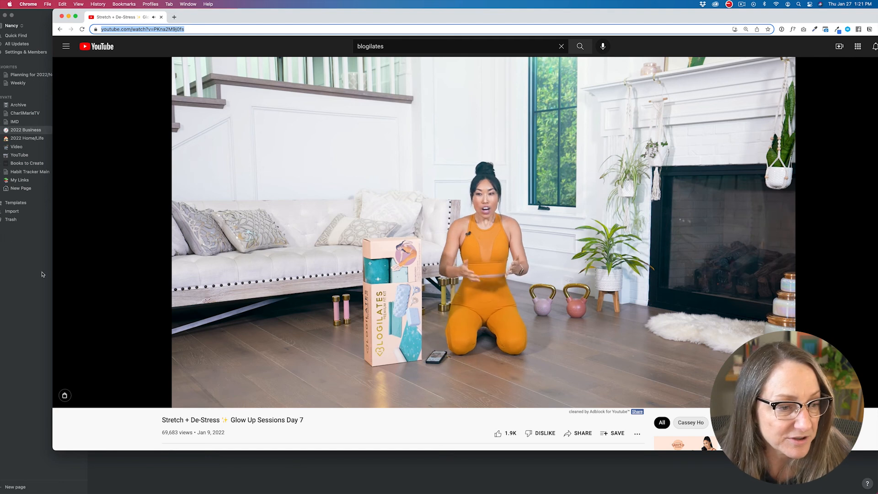
click(43, 269)
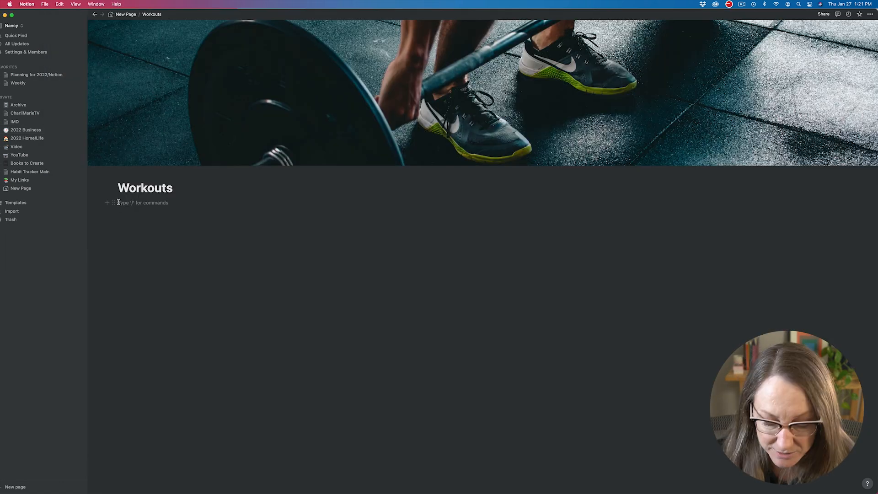
text(/)
scroll(179, 241, down, 10)
scroll(179, 242, down, 10)
scroll(179, 242, up, 7)
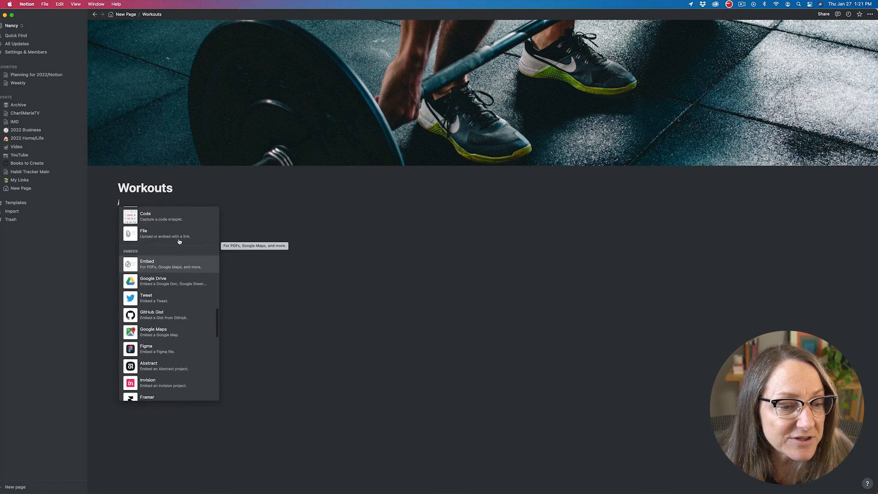
scroll(178, 241, up, 2)
click(179, 243)
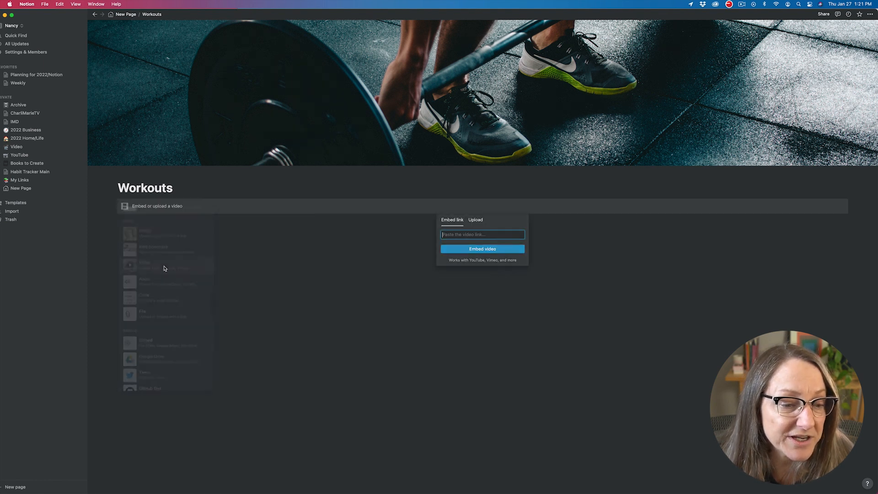
key(super+v)
click(457, 249)
scroll(325, 286, down, 5)
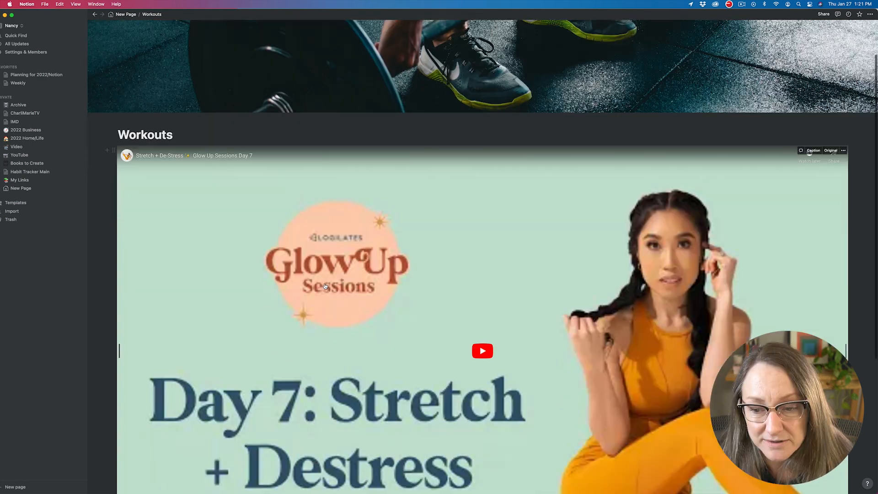
Switch to Chrome, open "Long, Lean & Lit Leg Day" Glow Up Sessions Day 6 from the blogilates channel, and copy its link
key(super+Tab)
click(64, 29)
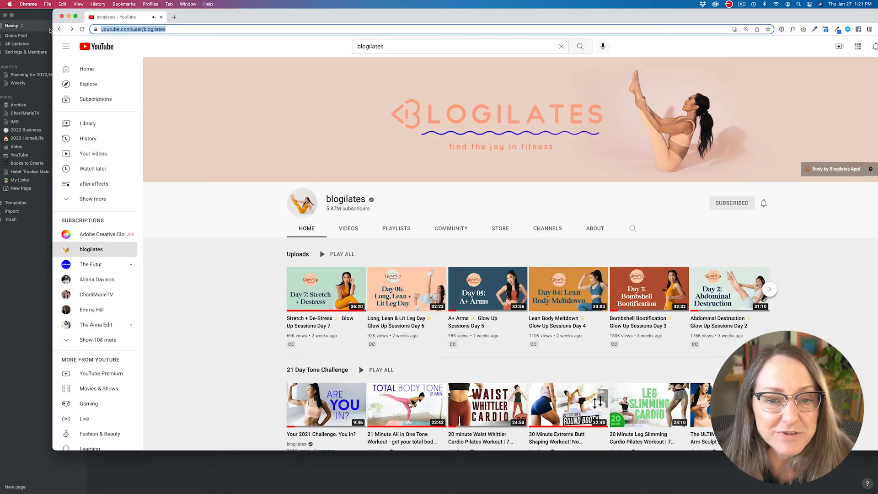
click(409, 294)
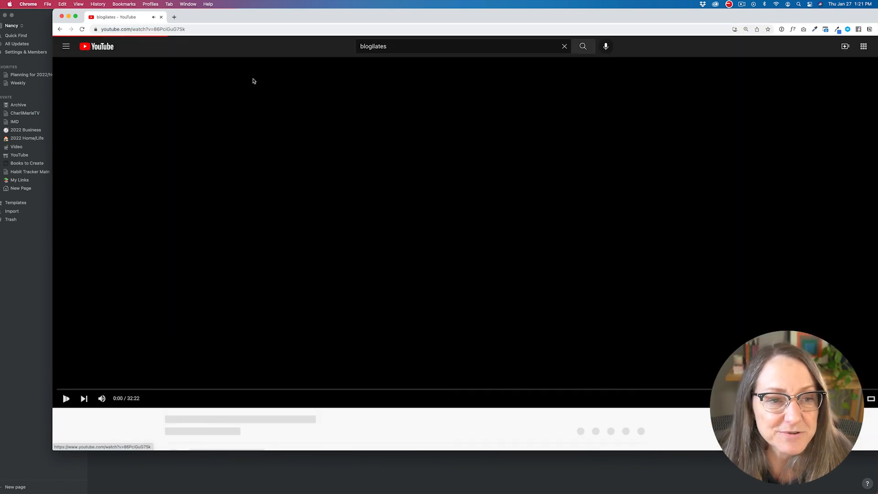
click(224, 29)
key(super+c)
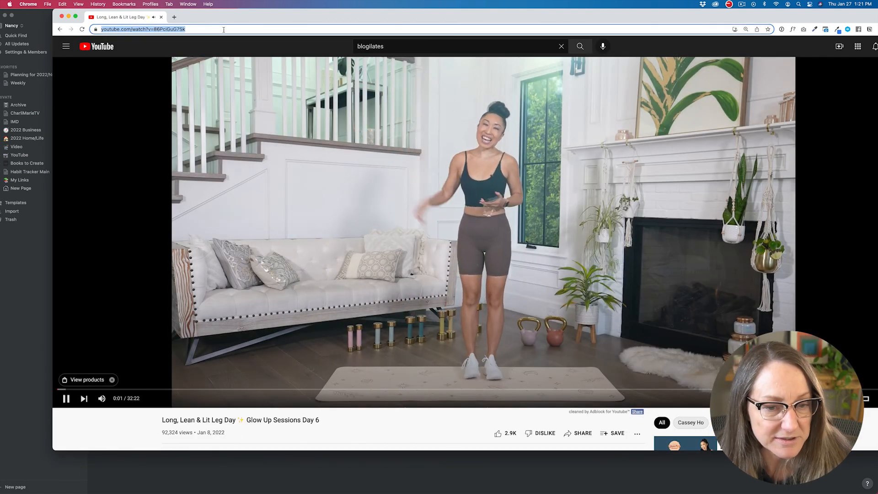
Switch back to Notion and embed the copied Day 6 video link in a video block below the Day 7 video
key(super+Tab)
text(/vid)
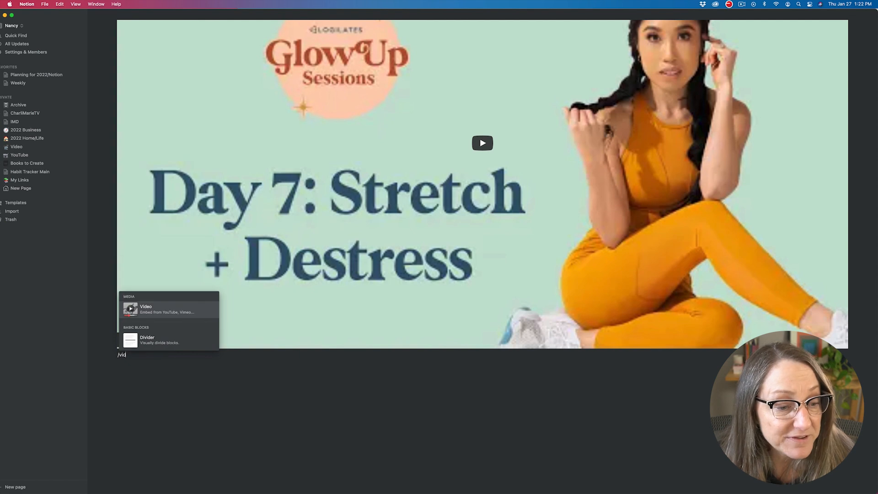
text(eo)
key(Return)
key(super+v)
key(Return)
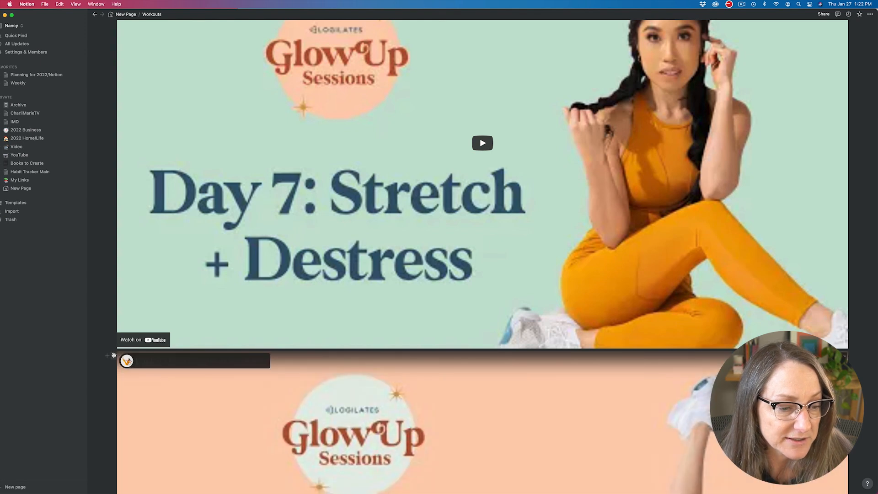
Place the Day 6 video in a second column to the right of the Day 7 video and play it
drag(113, 357, 843, 192)
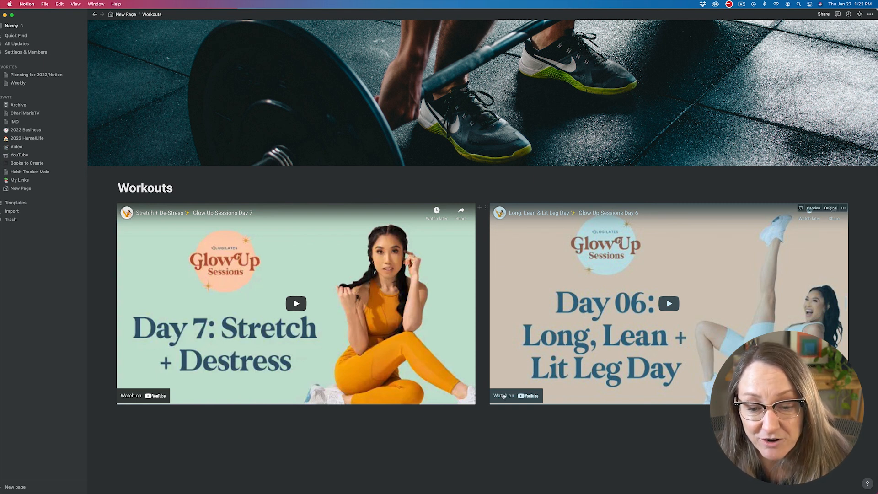
click(577, 367)
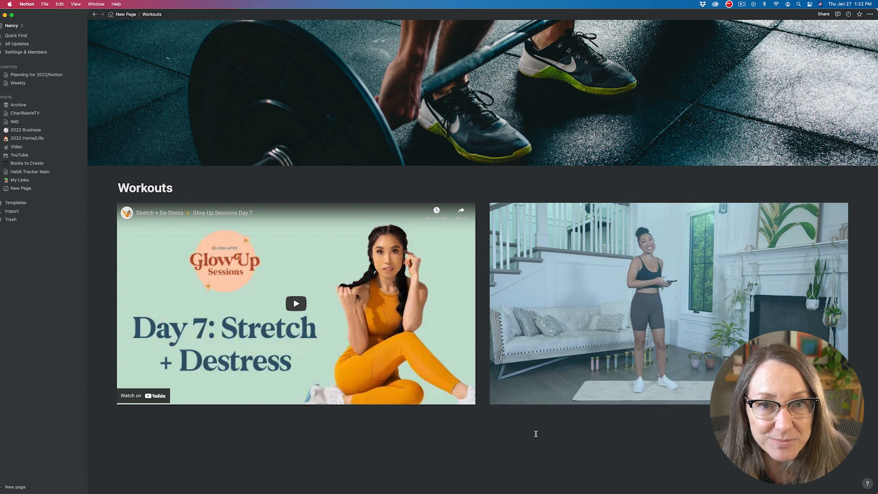
Return to New Page and upload noun-workout-1343029.png from the notion icons folder as the Workouts link's icon
key(super+bracketleft)
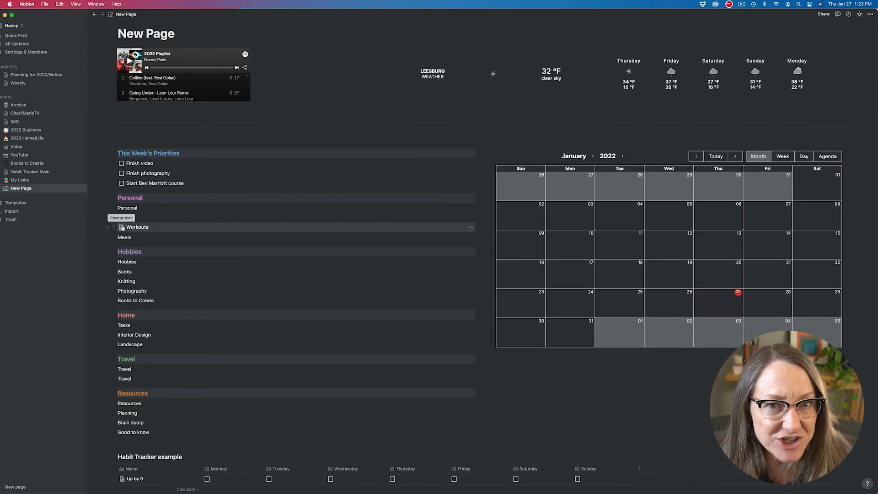
click(123, 228)
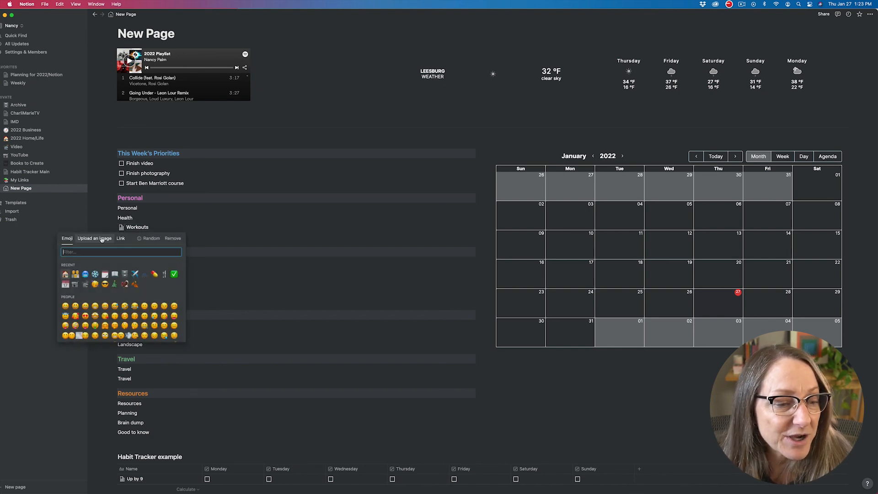
click(104, 238)
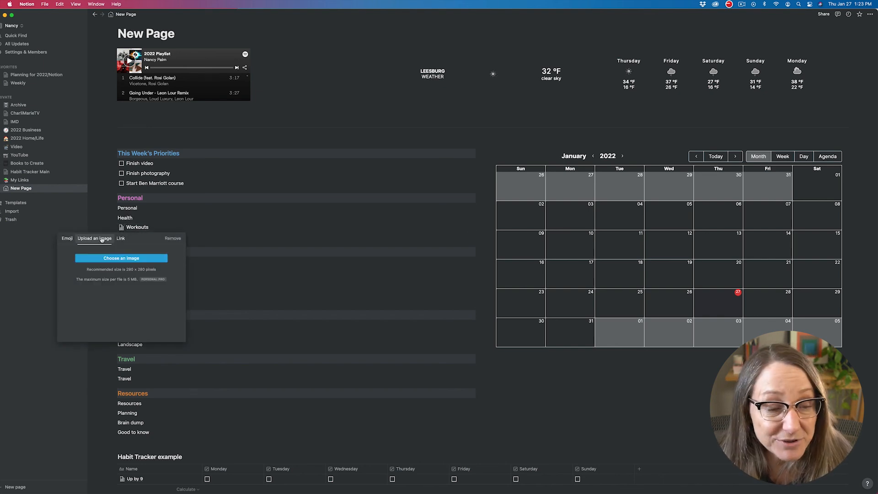
click(137, 259)
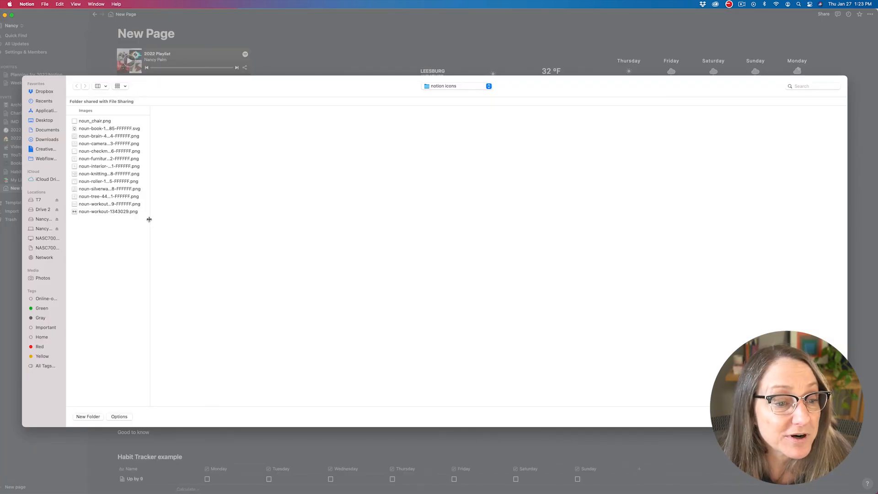
double_click(108, 211)
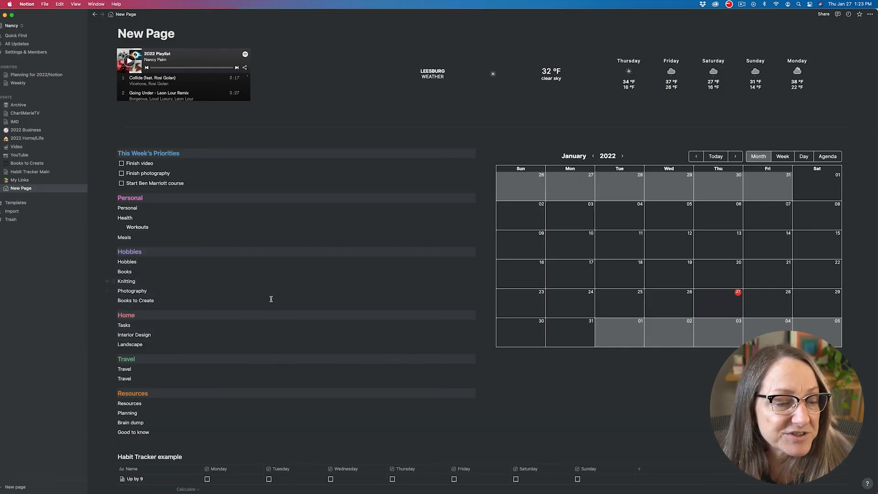